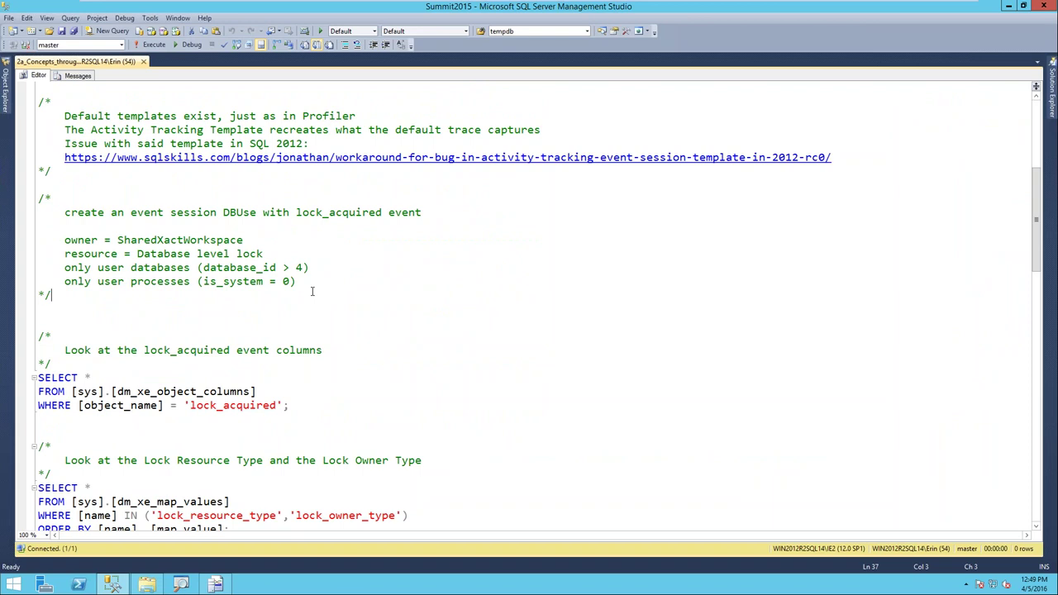
Start a new Extended Events session from the server's Management > Extended Events > Sessions folder.
drag(296, 281, 38, 225)
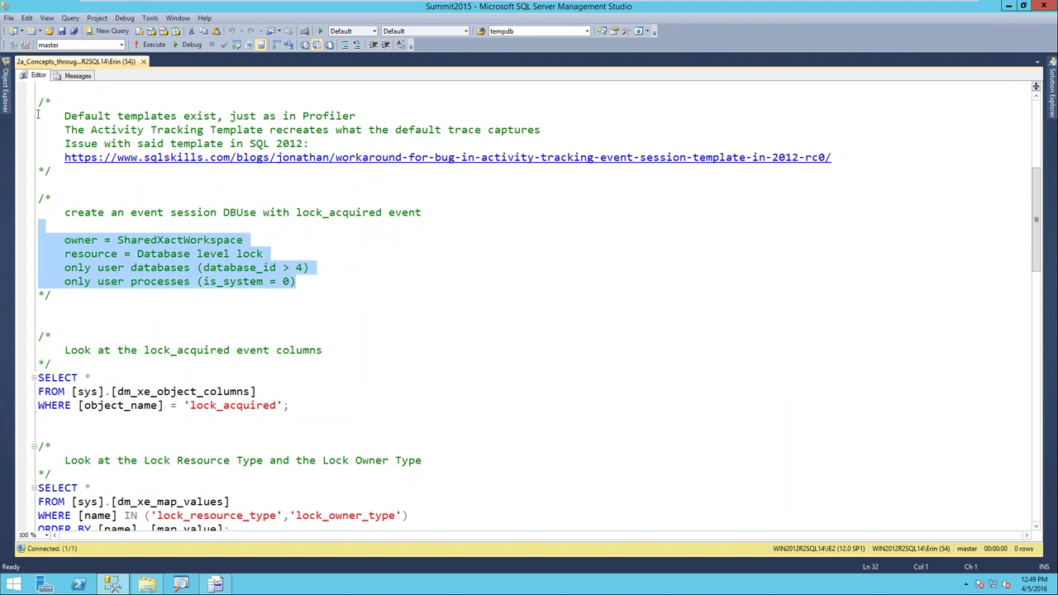
click(5, 83)
click(40, 88)
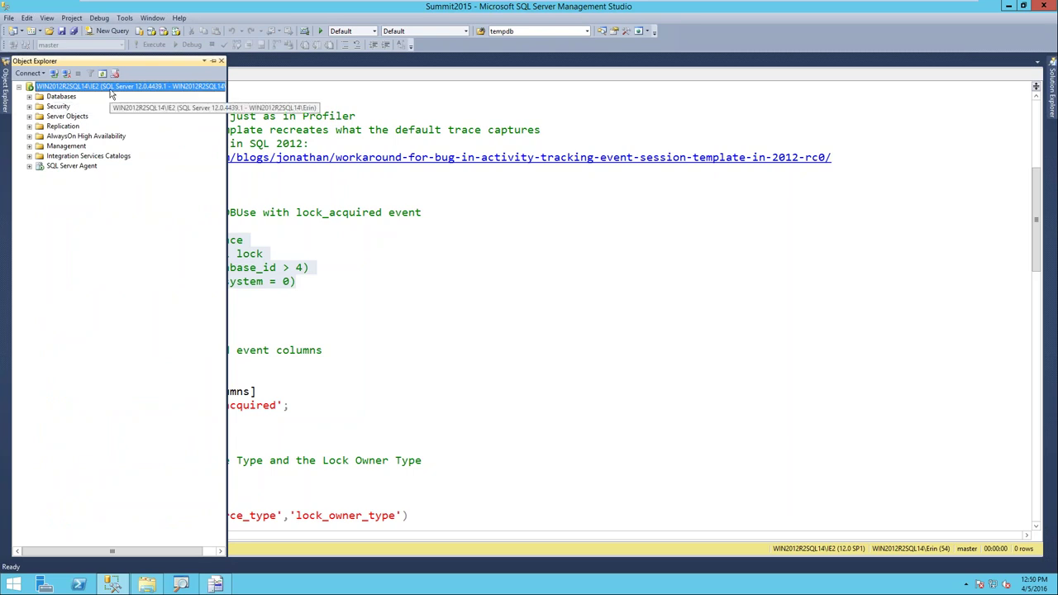
click(29, 146)
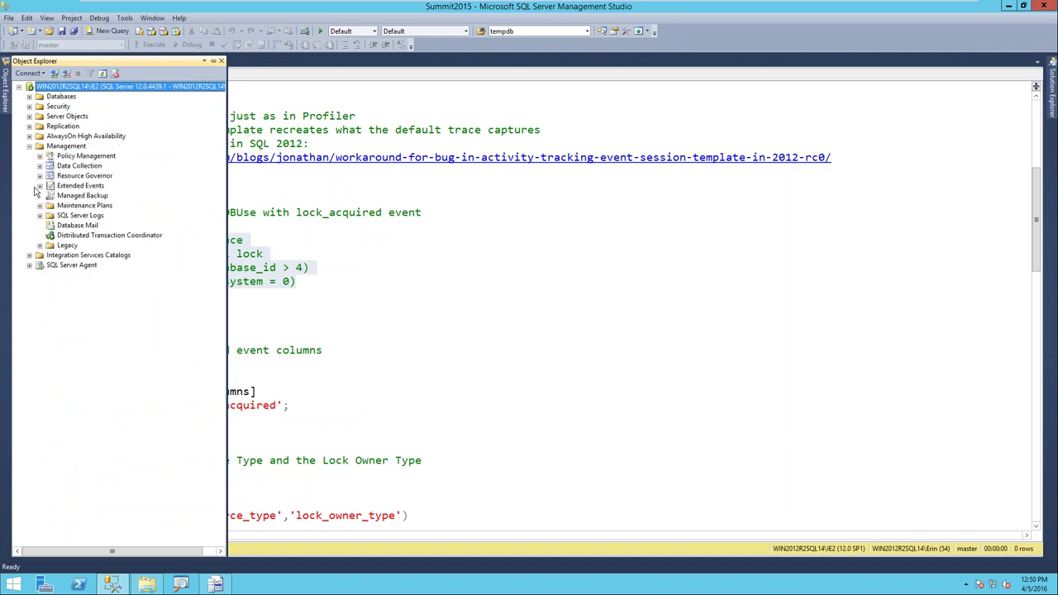
click(40, 186)
click(50, 196)
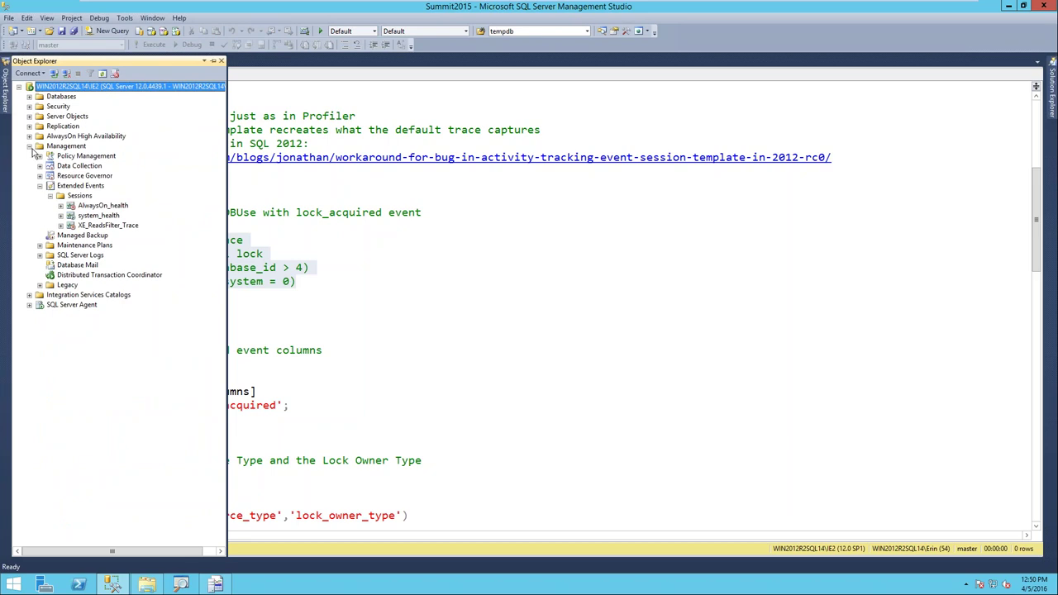
right_click(76, 196)
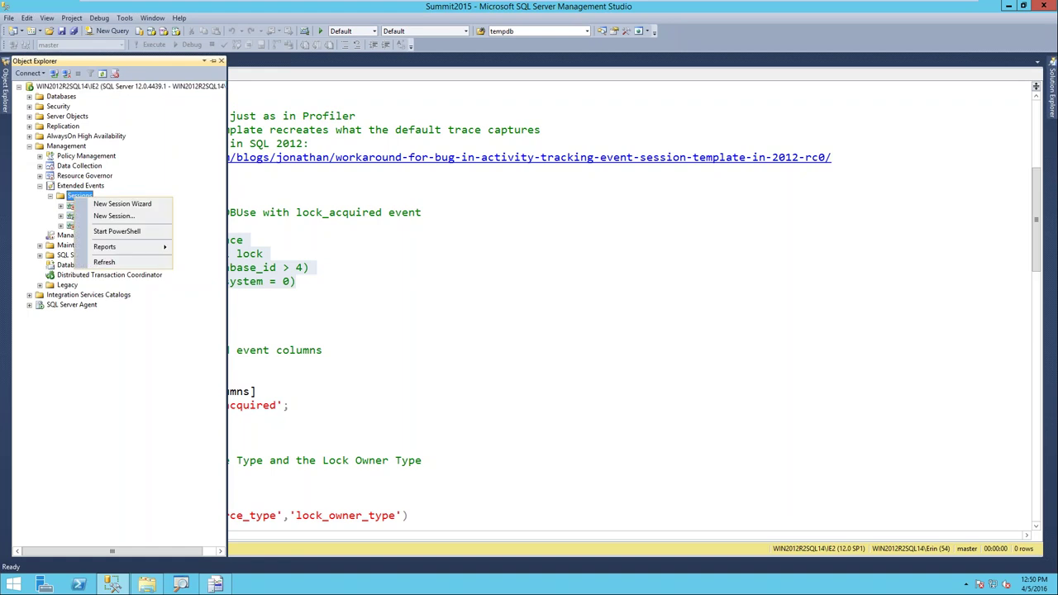
click(93, 217)
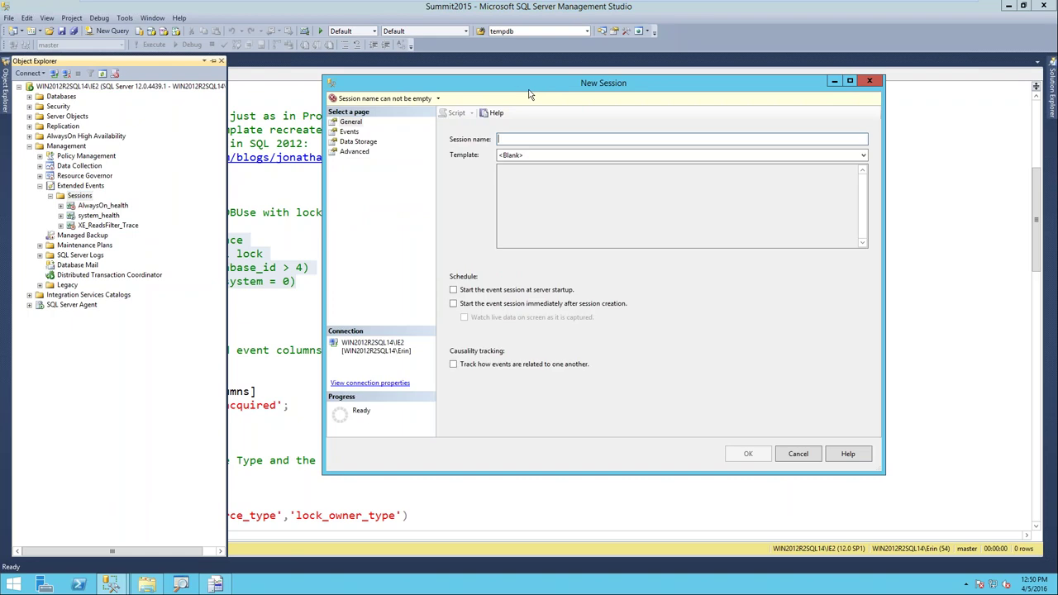
Name the new event session DB_Use.
drag(529, 93, 428, 121)
text(DB_)
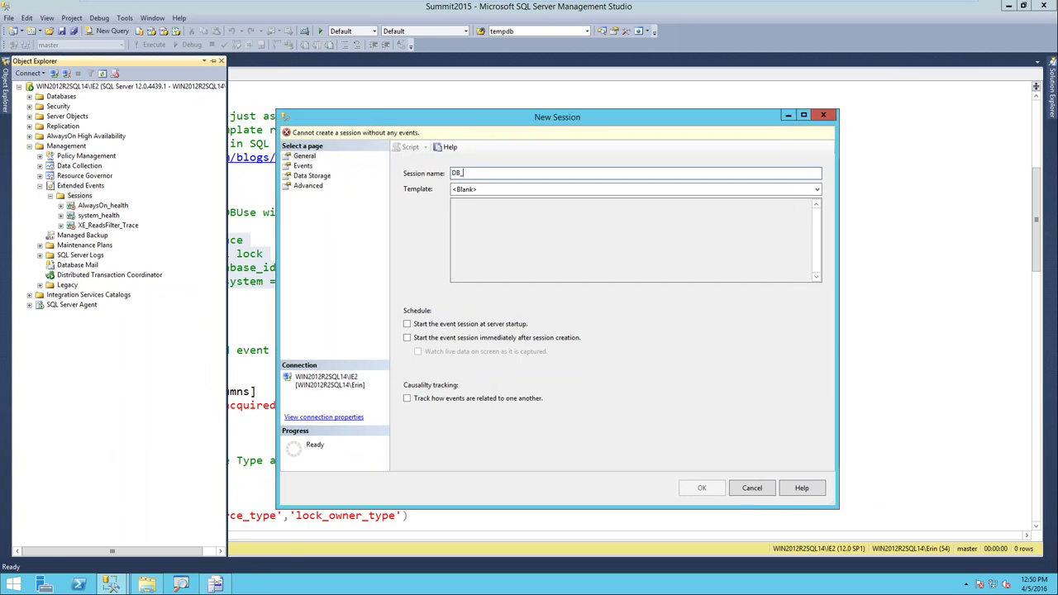
text(Use)
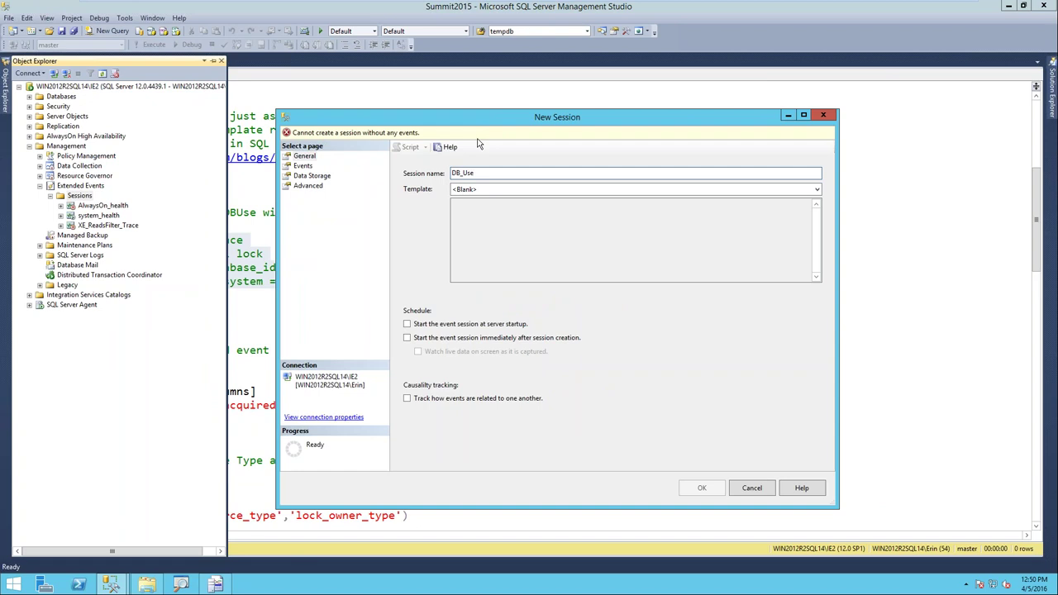
drag(482, 123, 436, 108)
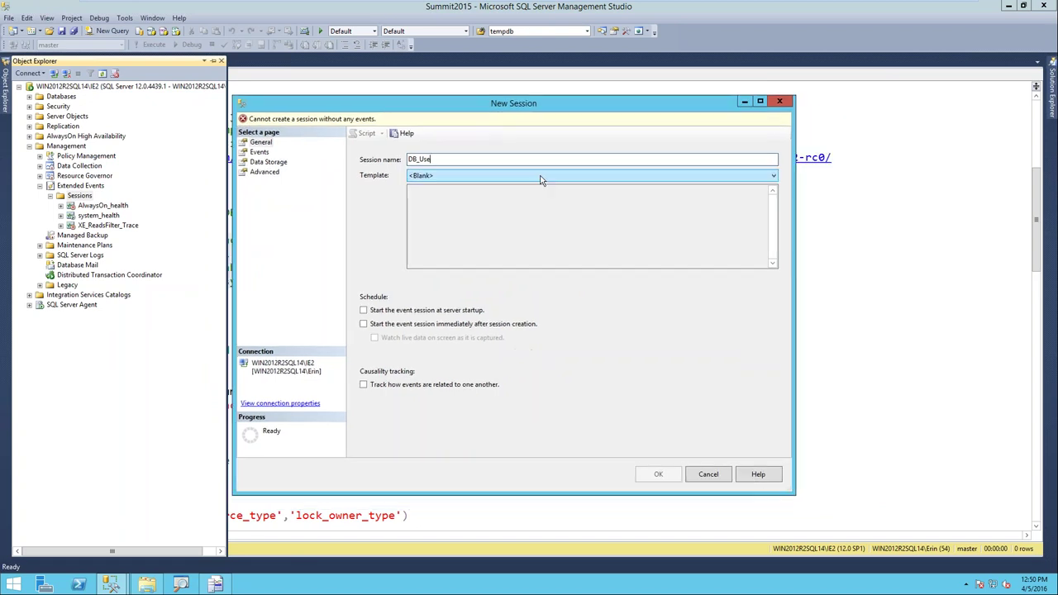
Review the available session templates and the schedule and causality tracking options without changing them.
click(541, 177)
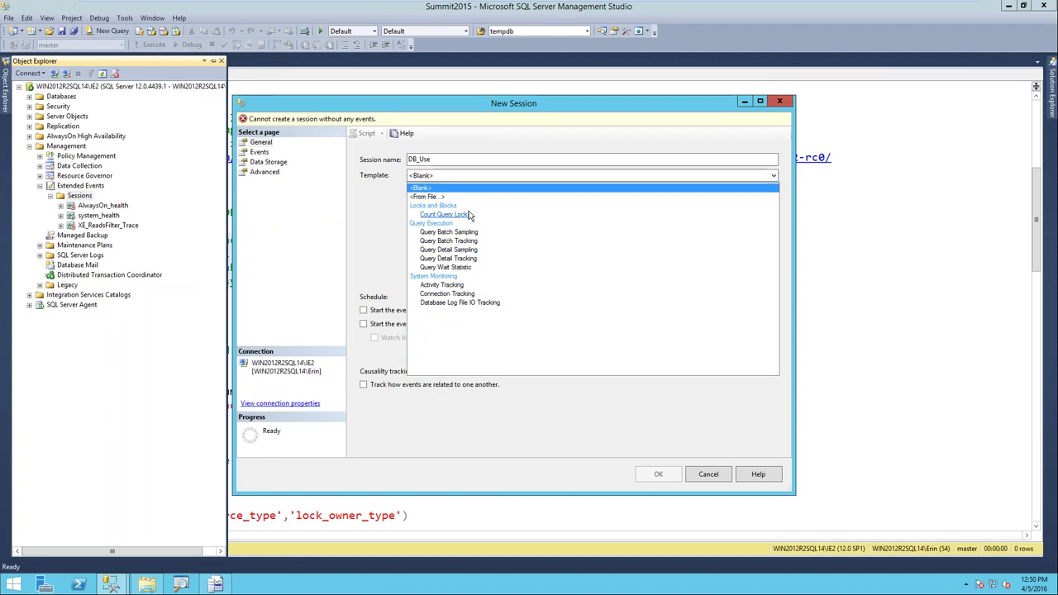
click(364, 266)
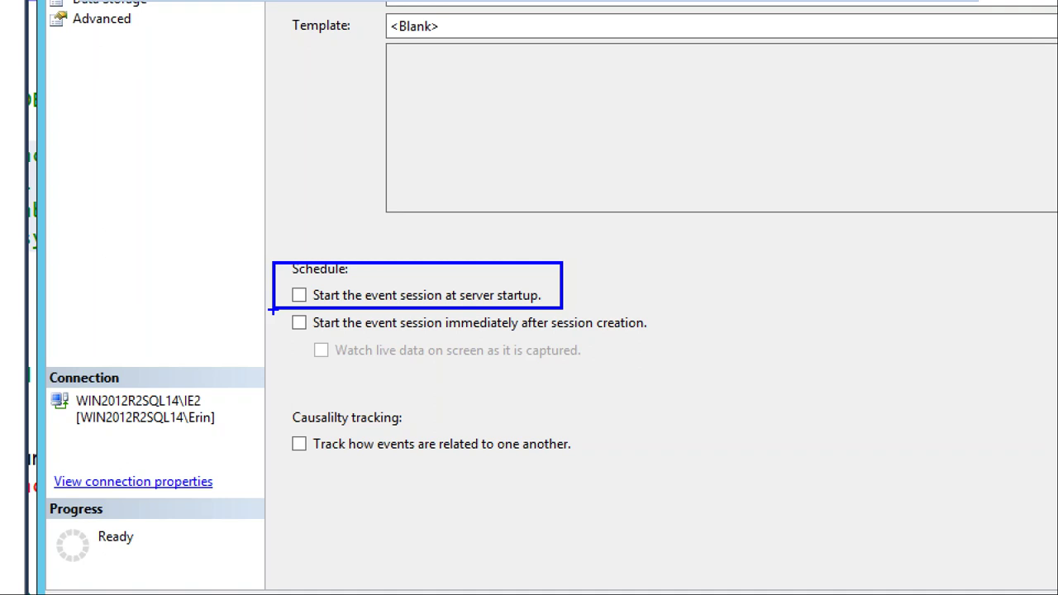
mouse_move(271, 309)
mouse_down()
mouse_move(367, 340)
mouse_move(674, 365)
mouse_up()
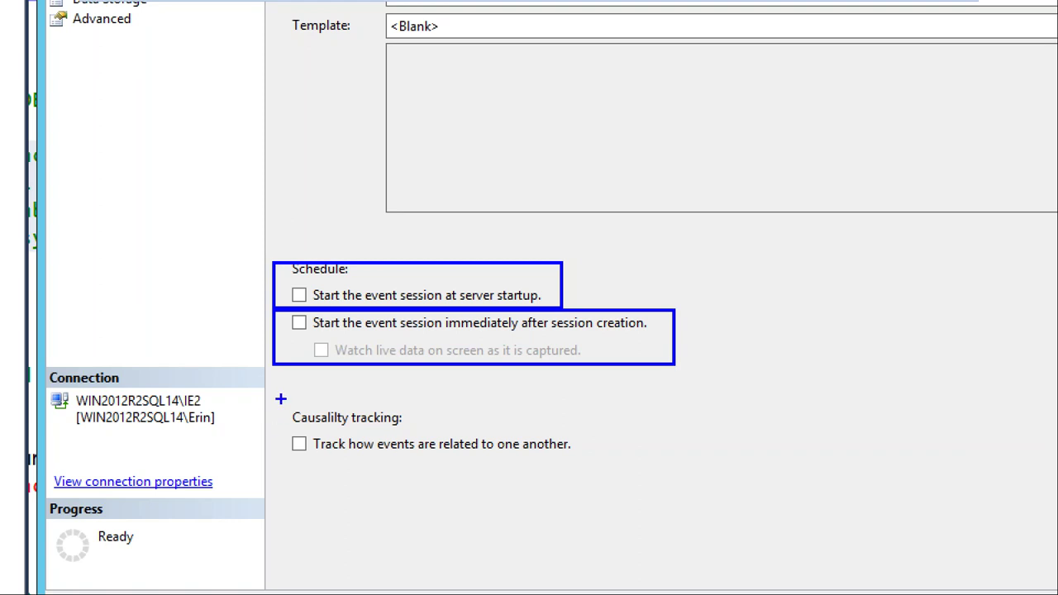
mouse_move(281, 399)
mouse_down()
mouse_move(460, 458)
mouse_move(609, 473)
mouse_up()
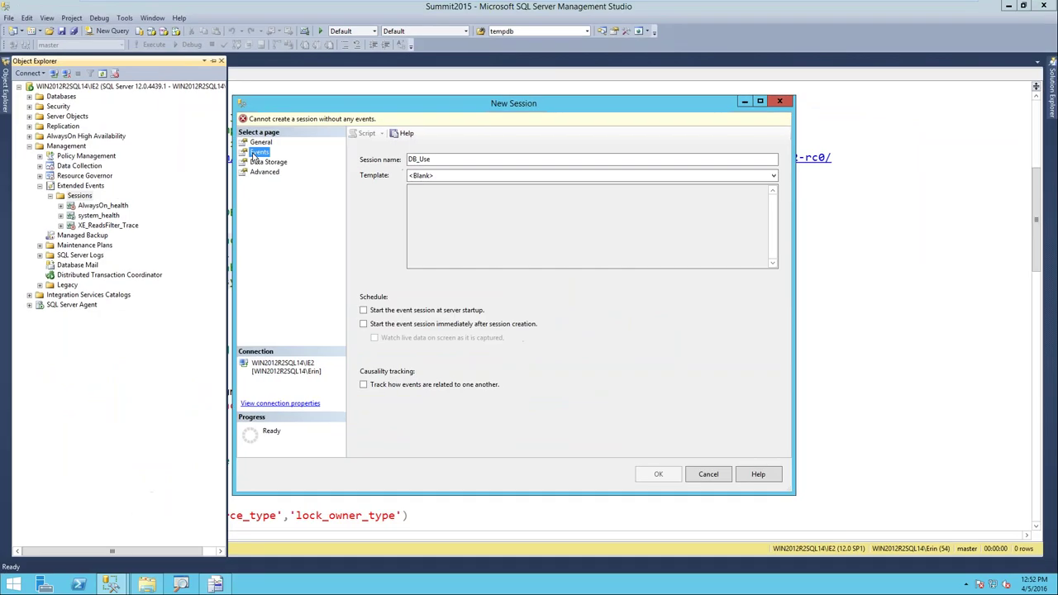
Show the session's Events page and examine the event library and its Channel filter.
click(212, 103)
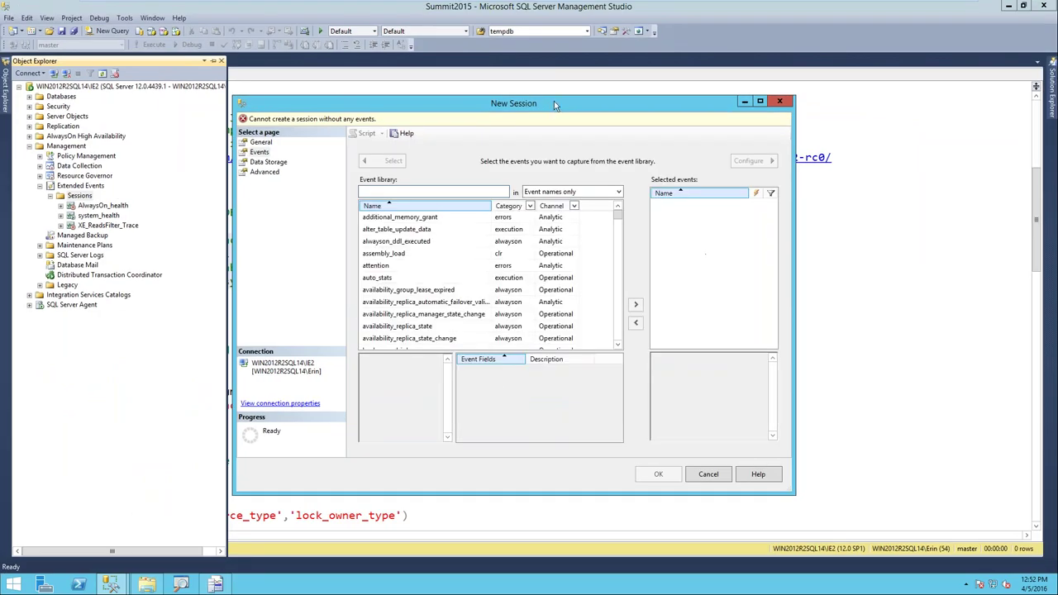
drag(553, 107, 529, 106)
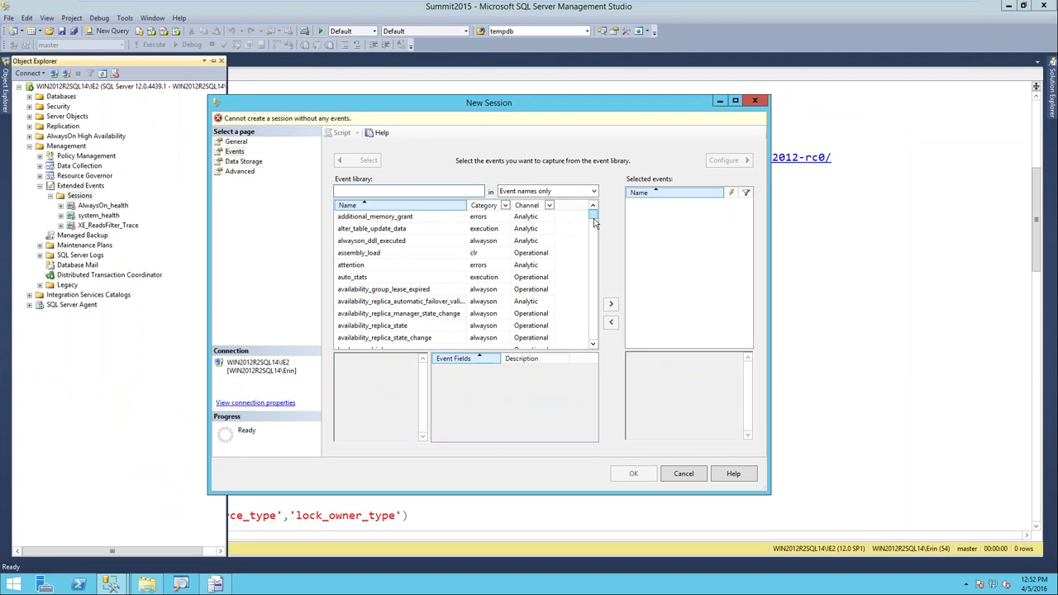
scroll(593, 218, down, 4)
drag(593, 218, 529, 212)
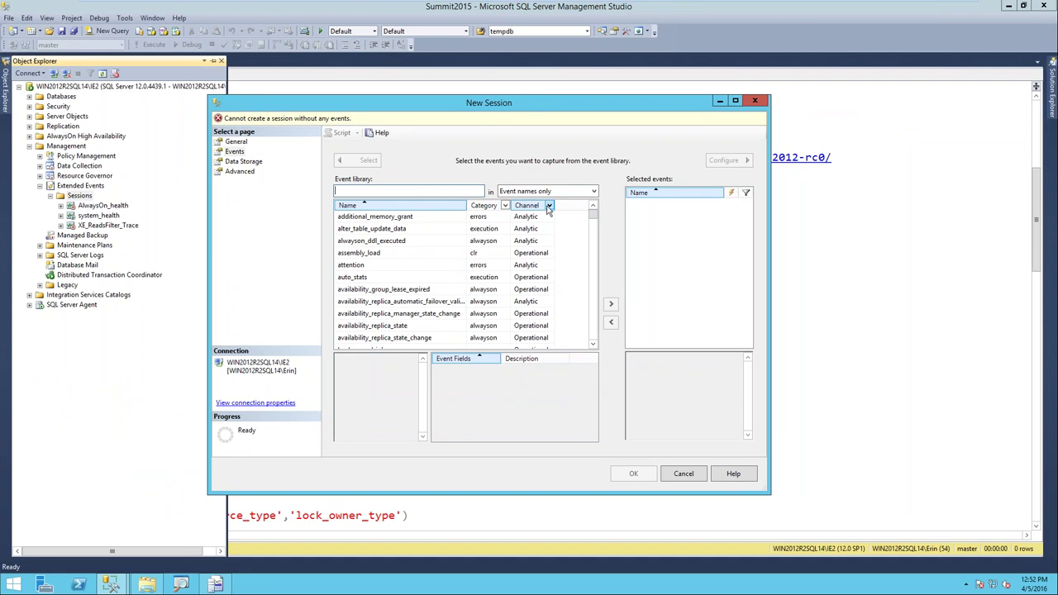
click(549, 205)
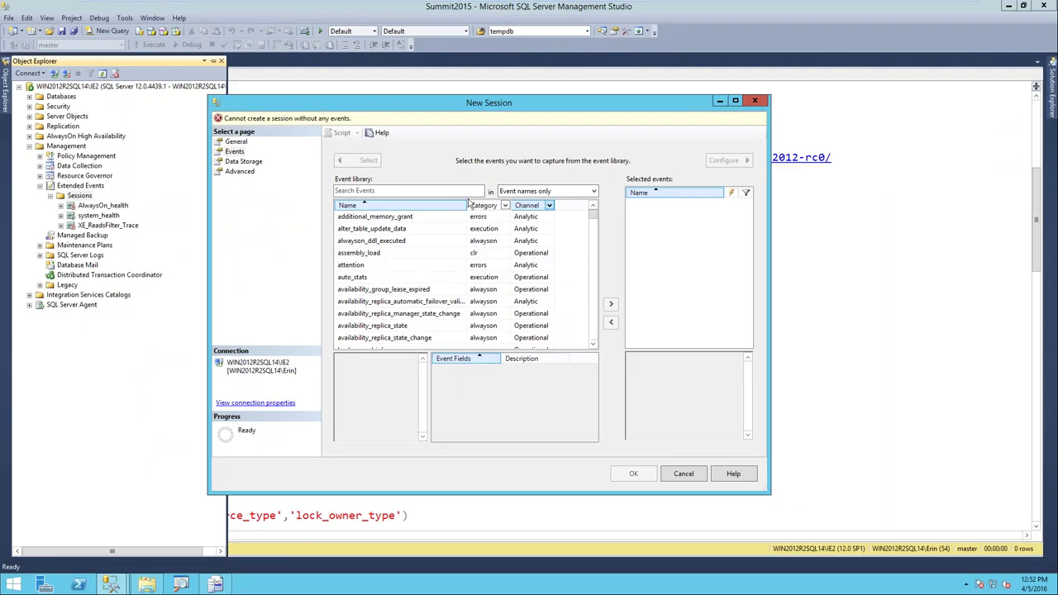
Switch to SQL Server Profiler and review the events selected in the open trace file's properties, closing them without changes.
click(367, 153)
click(218, 585)
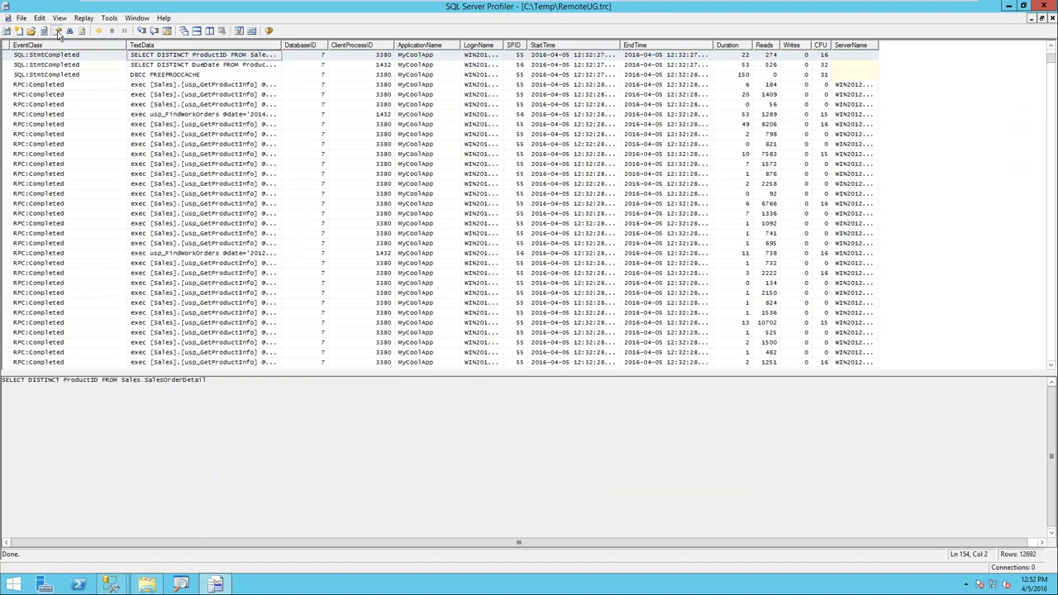
click(58, 31)
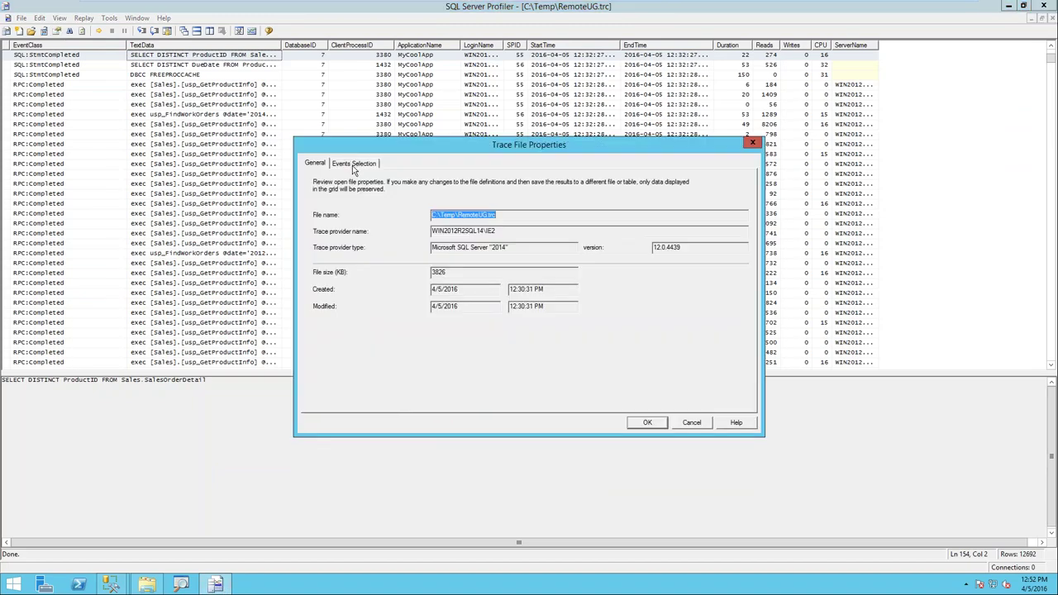
click(351, 163)
click(676, 350)
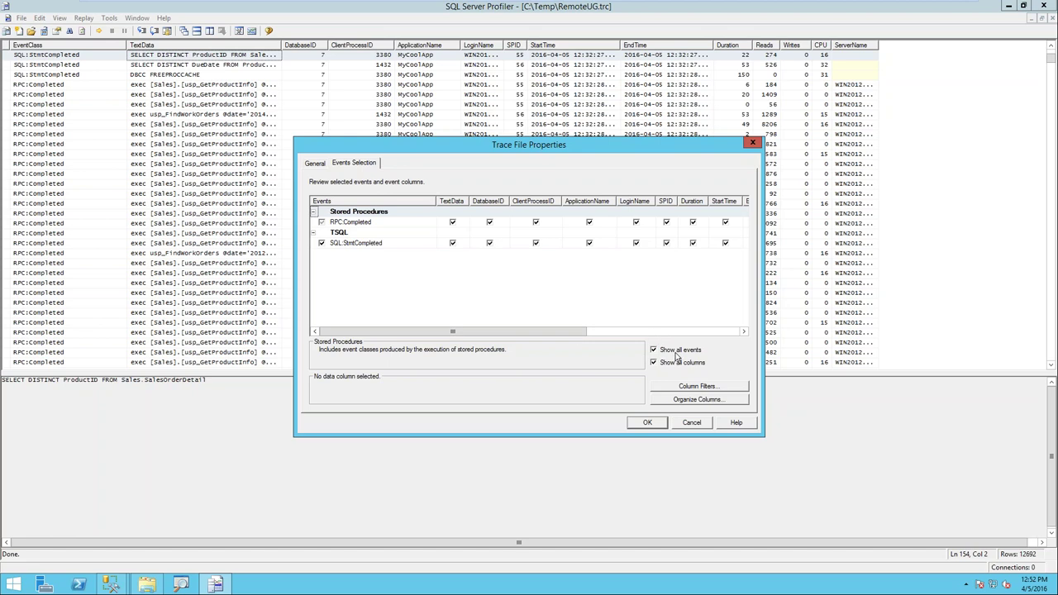
click(691, 422)
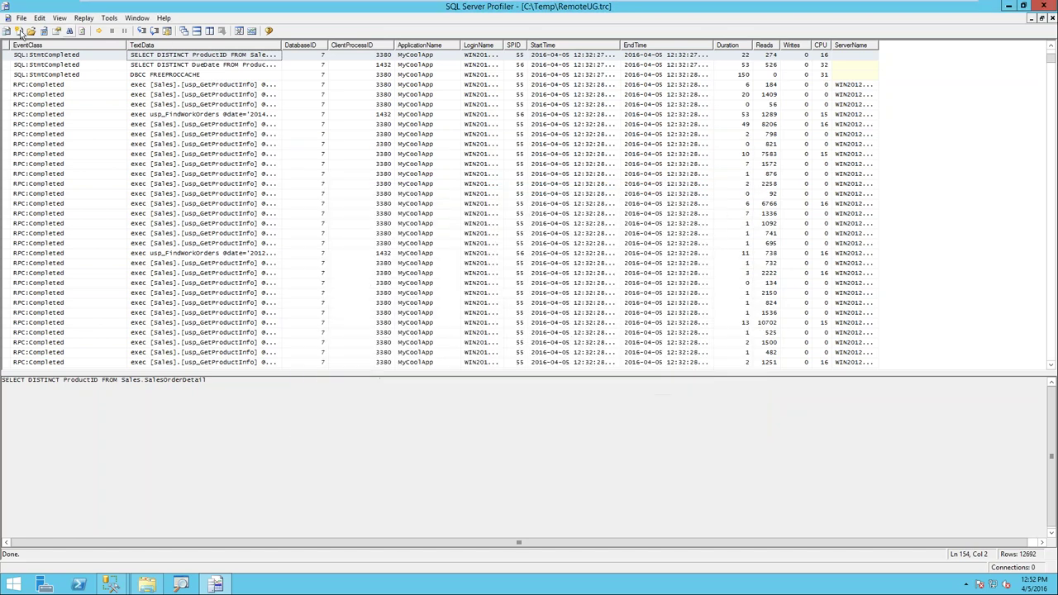
Create a new trace connected to the Database Engine with Windows Authentication and show all events in its event selection.
click(20, 17)
click(41, 30)
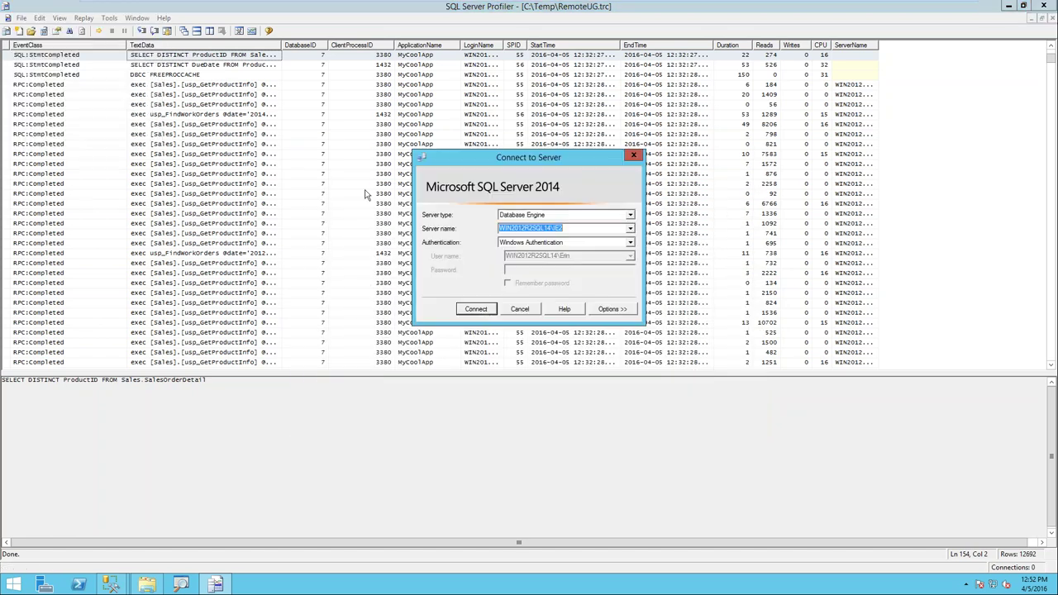
click(475, 312)
click(352, 164)
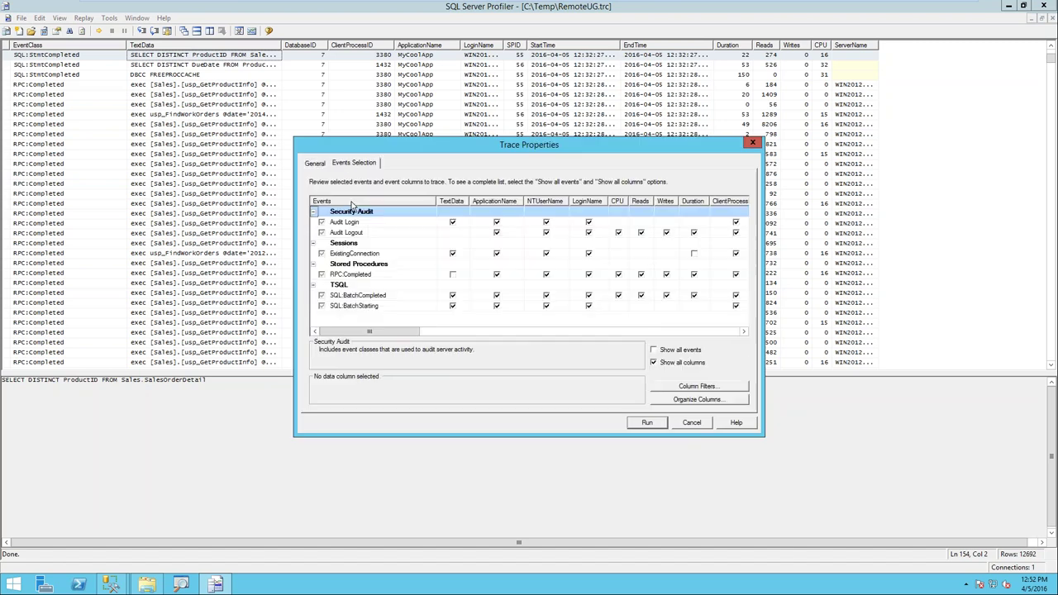
click(677, 351)
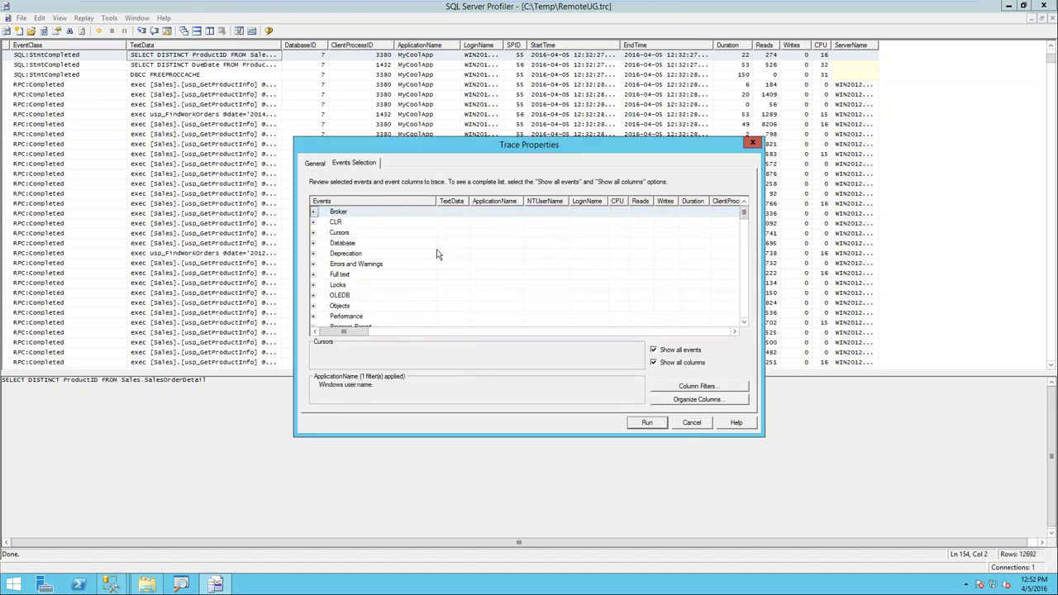
Examine how trace events are grouped in categories such as Database, Performance, Security Audit, Sessions and Stored Procedures, and cancel the trace.
click(313, 243)
click(313, 244)
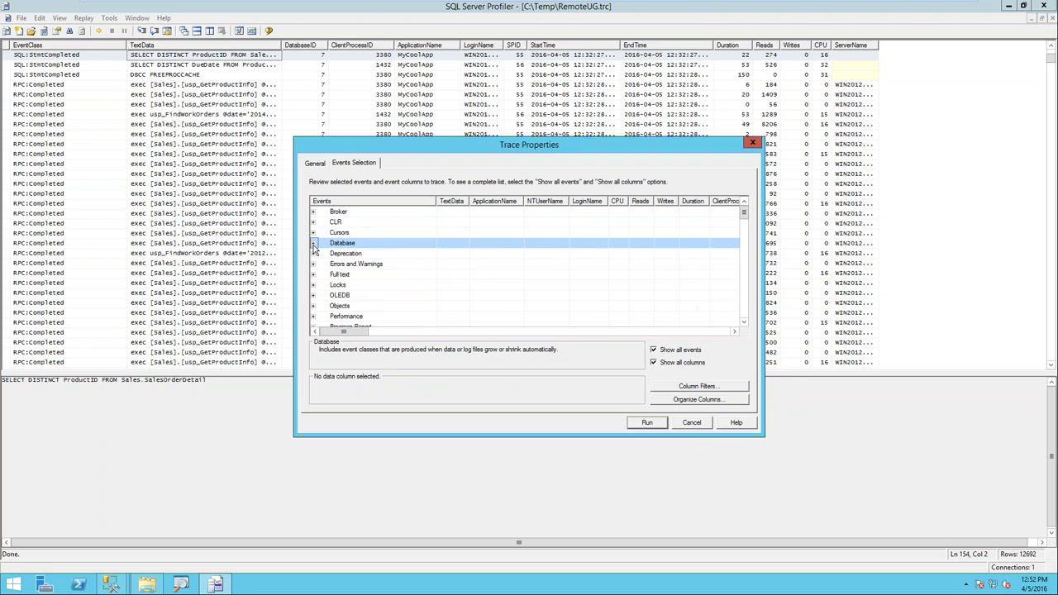
scroll(315, 291, down, 2)
click(314, 254)
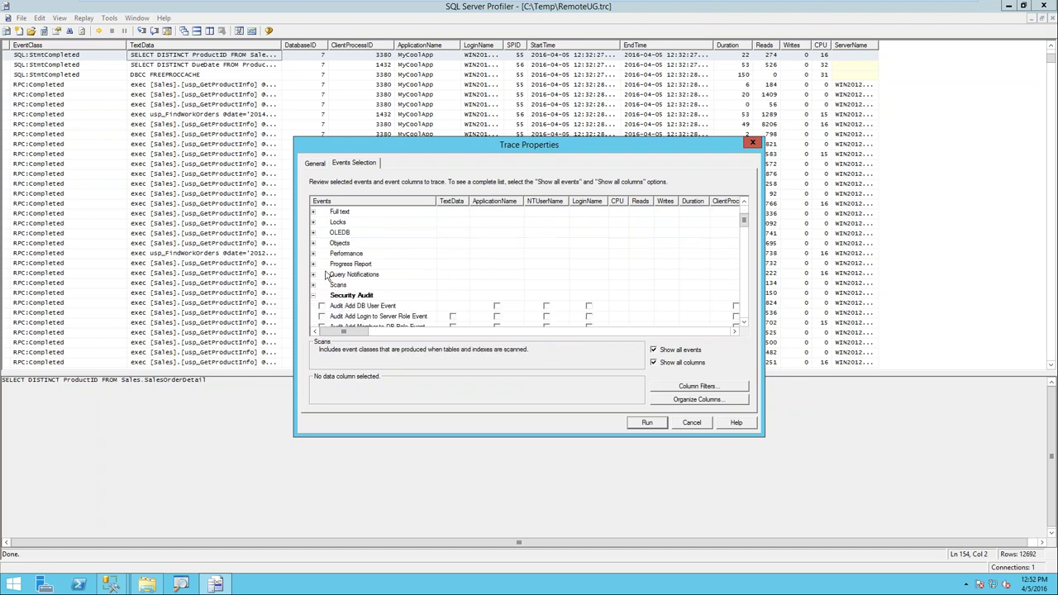
click(314, 253)
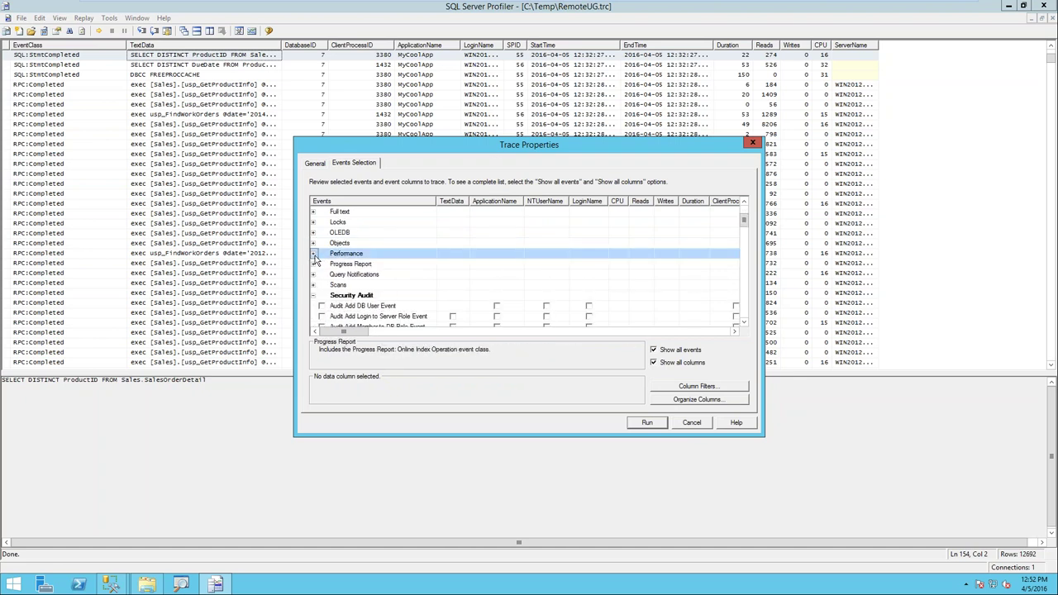
click(314, 295)
scroll(317, 299, down, 2)
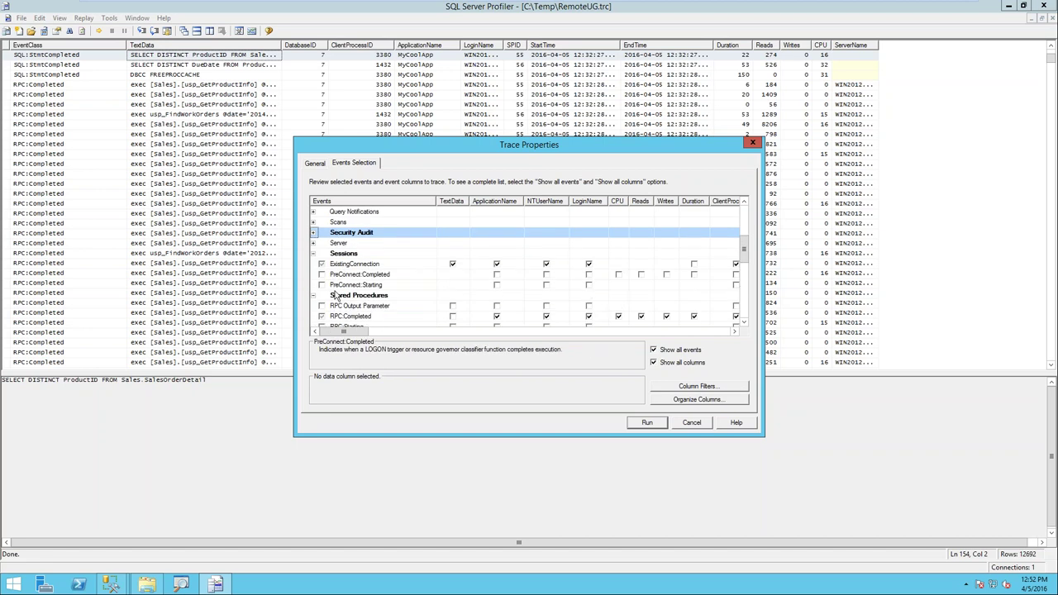
click(317, 254)
click(314, 263)
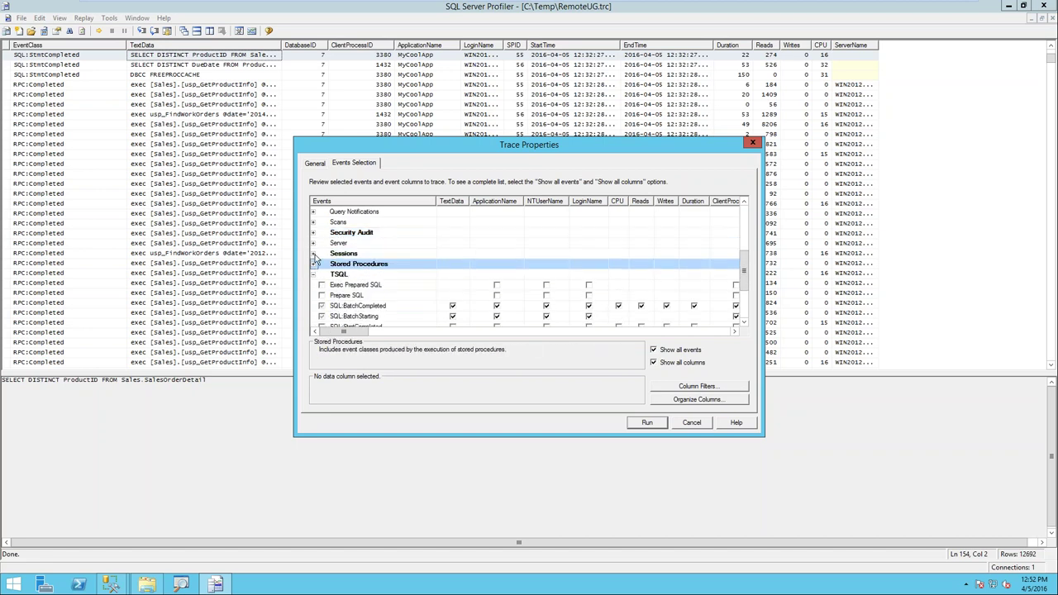
click(314, 263)
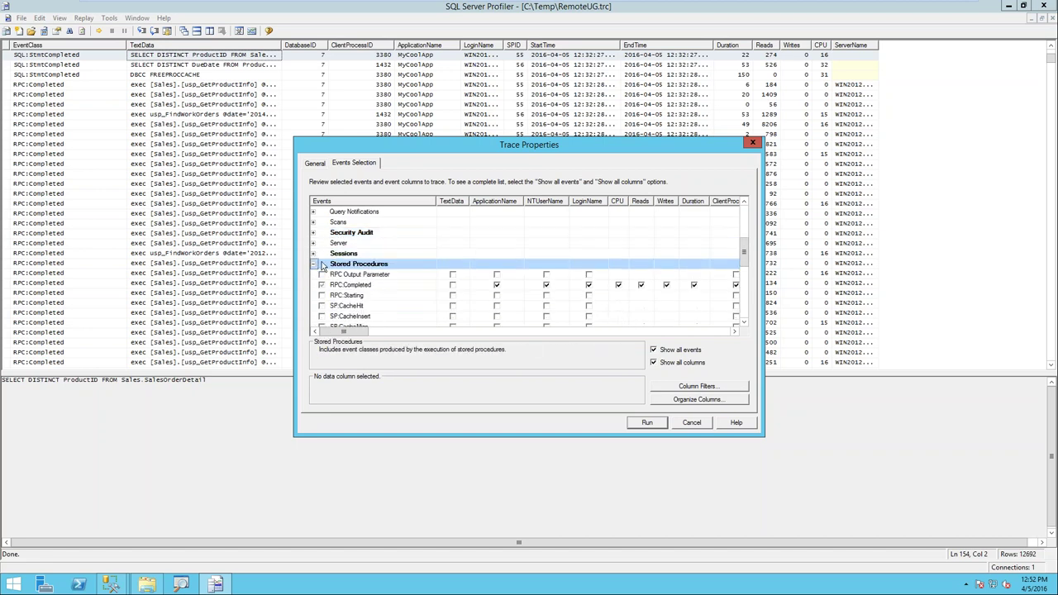
click(692, 423)
Return to the New Session window and search the event library's names for "completed".
mouse_move(112, 584)
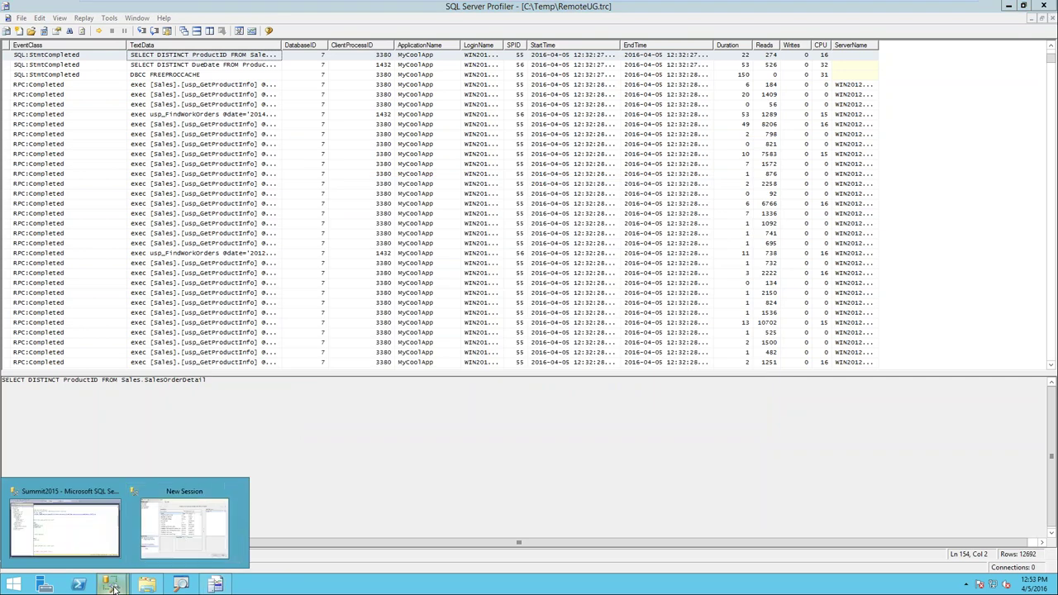
click(186, 542)
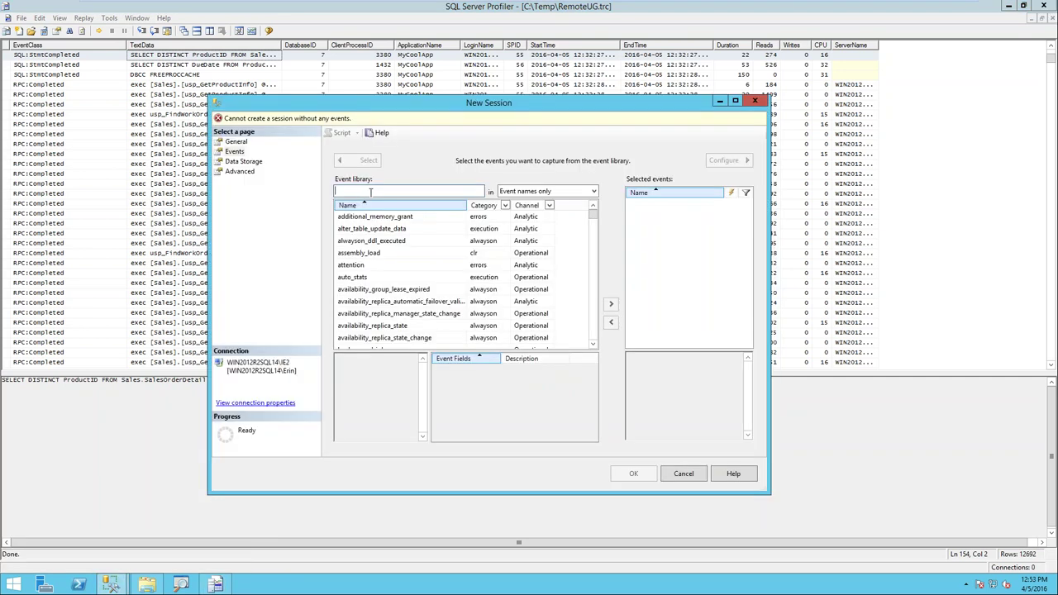
text(completed)
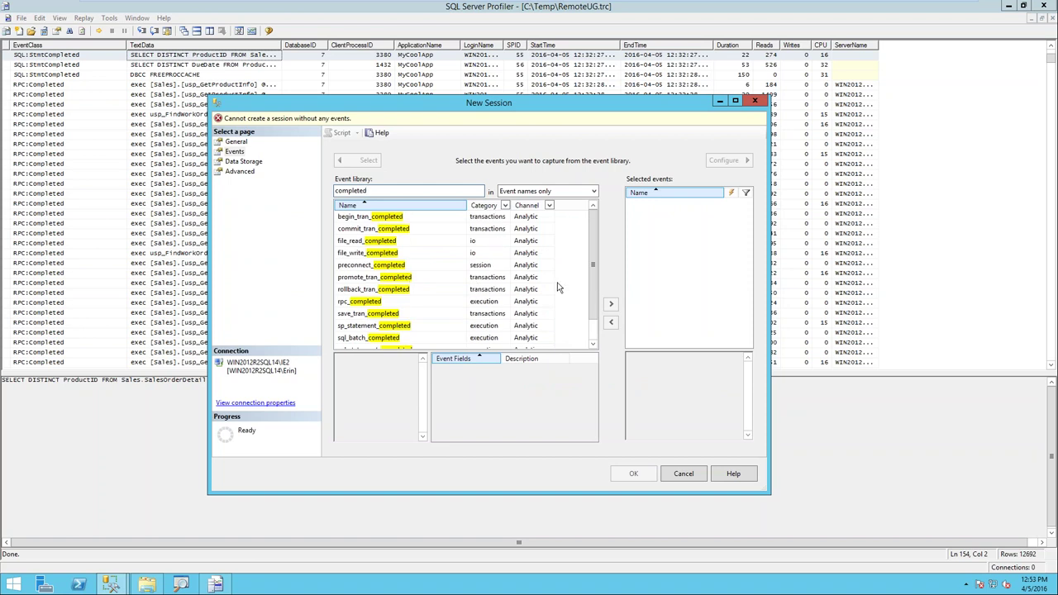
scroll(595, 312, down, 1)
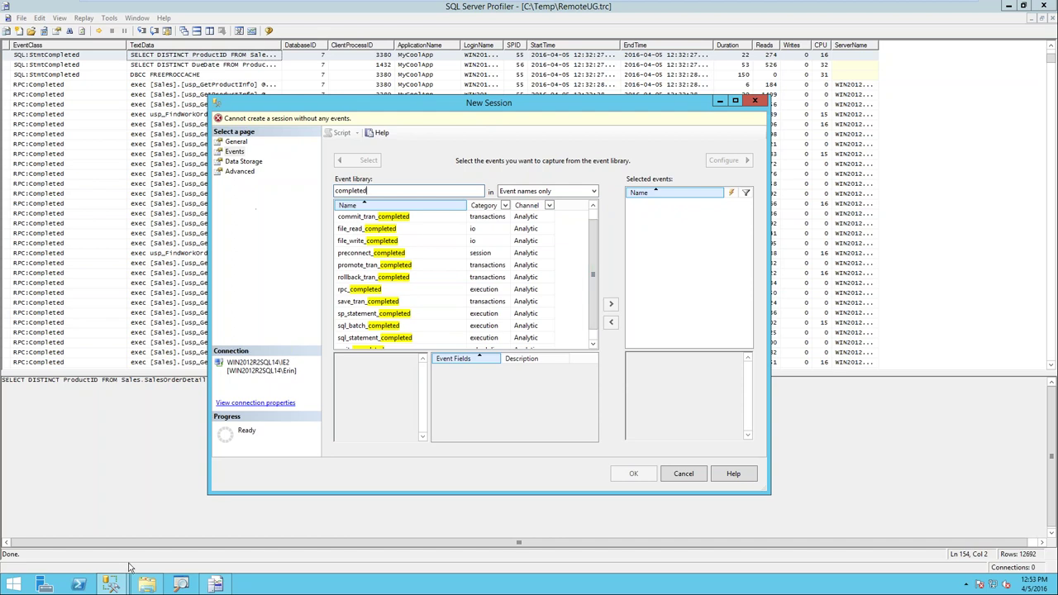
Switch to the Management Studio query script, review the requested DBUse session with the lock_acquired event, and return to the New Session window.
mouse_move(122, 588)
click(49, 549)
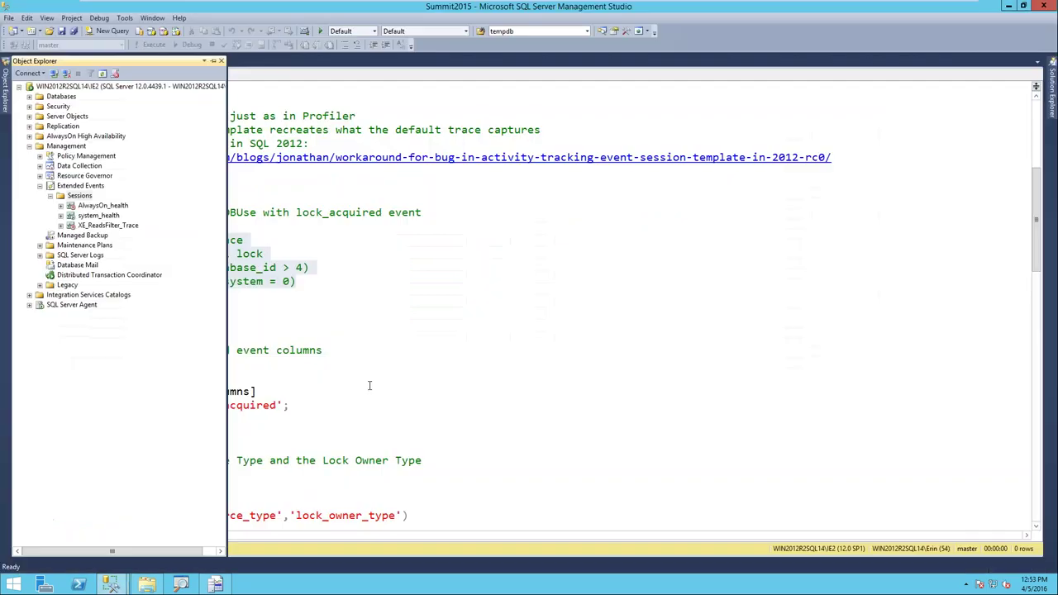
drag(223, 212, 65, 226)
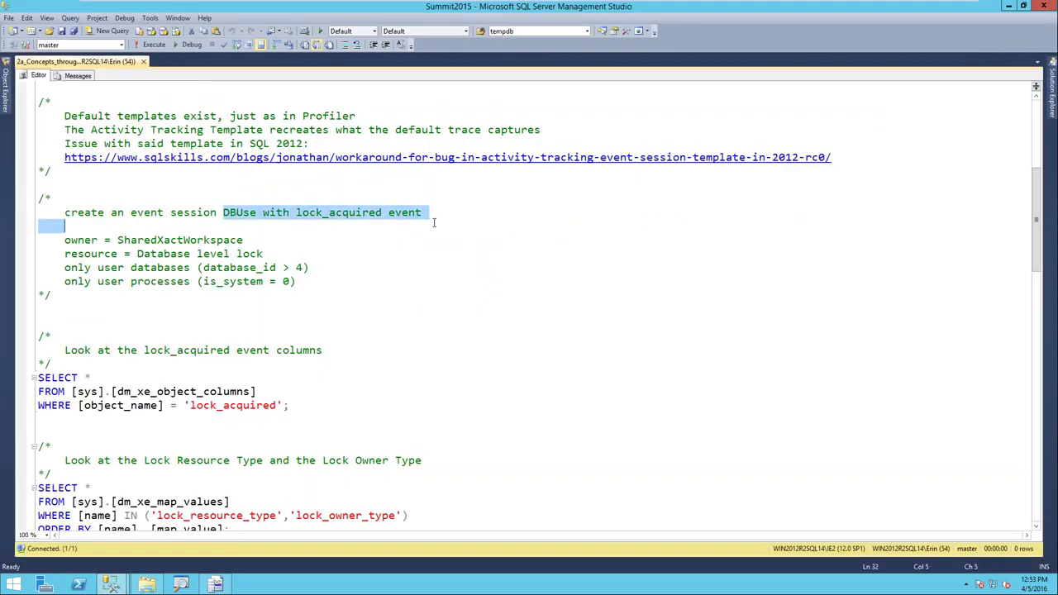
click(111, 584)
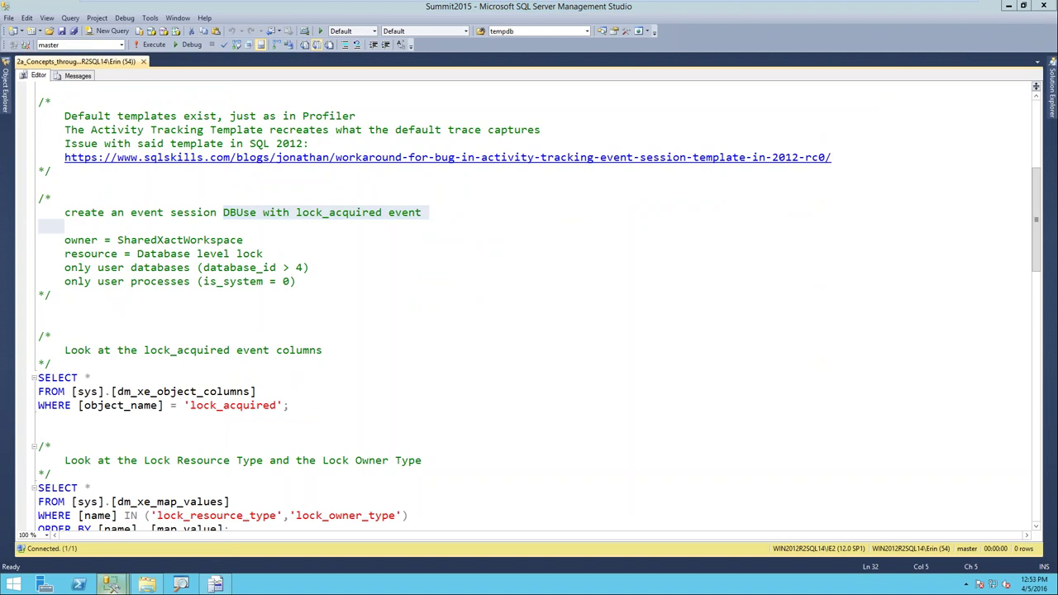
click(184, 520)
Search the event library for "lock_a" and add the lock_acquired event to the session's selected events, enlarging the New Session window.
double_click(352, 191)
key(BackSpace)
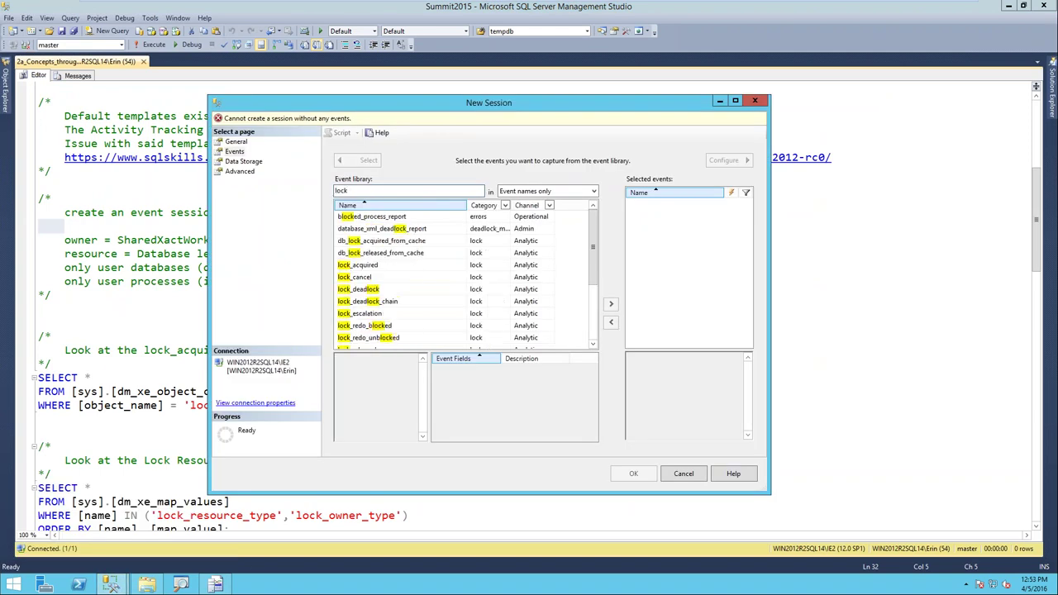
text(lock_a)
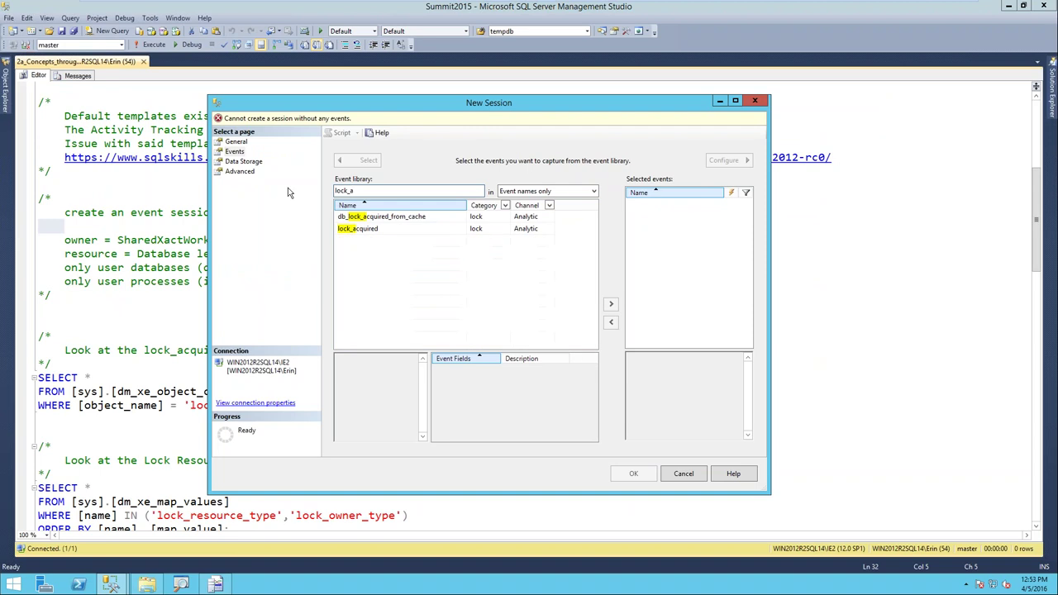
click(374, 231)
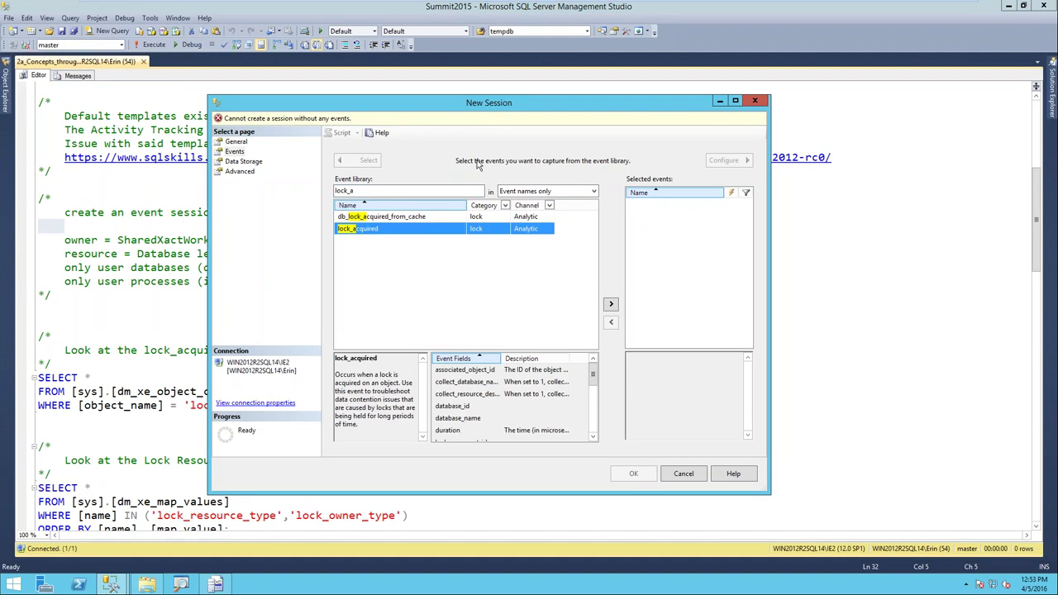
drag(452, 108, 408, 100)
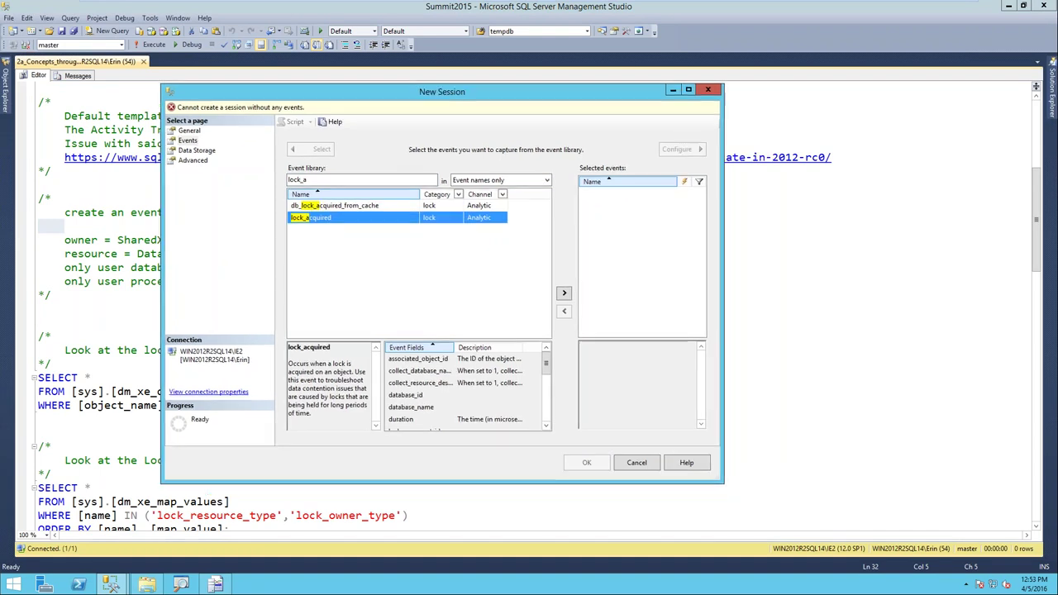
drag(723, 482, 790, 521)
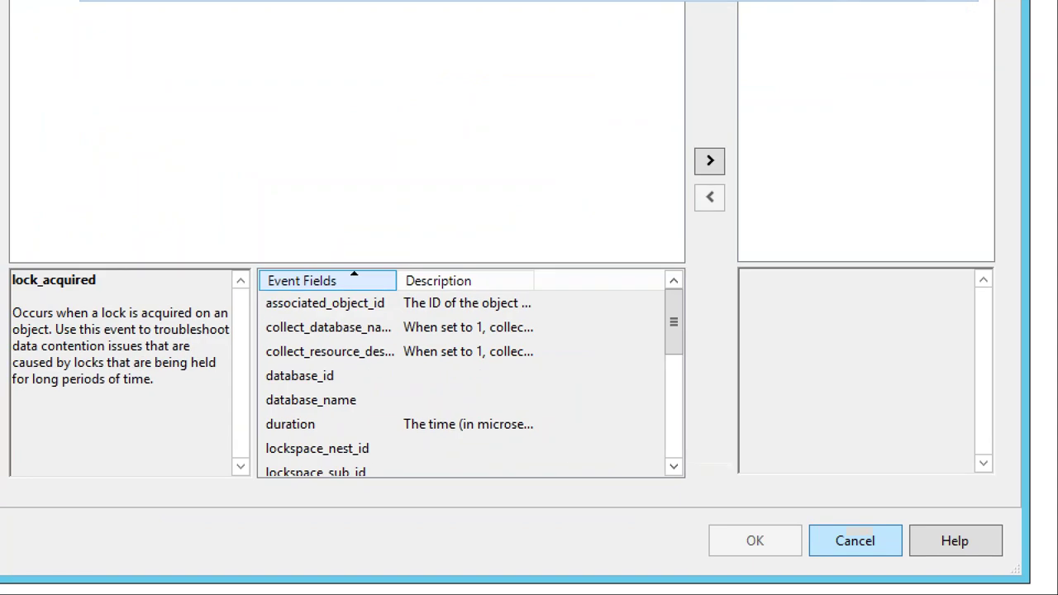
mouse_move(236, 253)
mouse_down()
mouse_move(689, 486)
mouse_move(688, 496)
mouse_up()
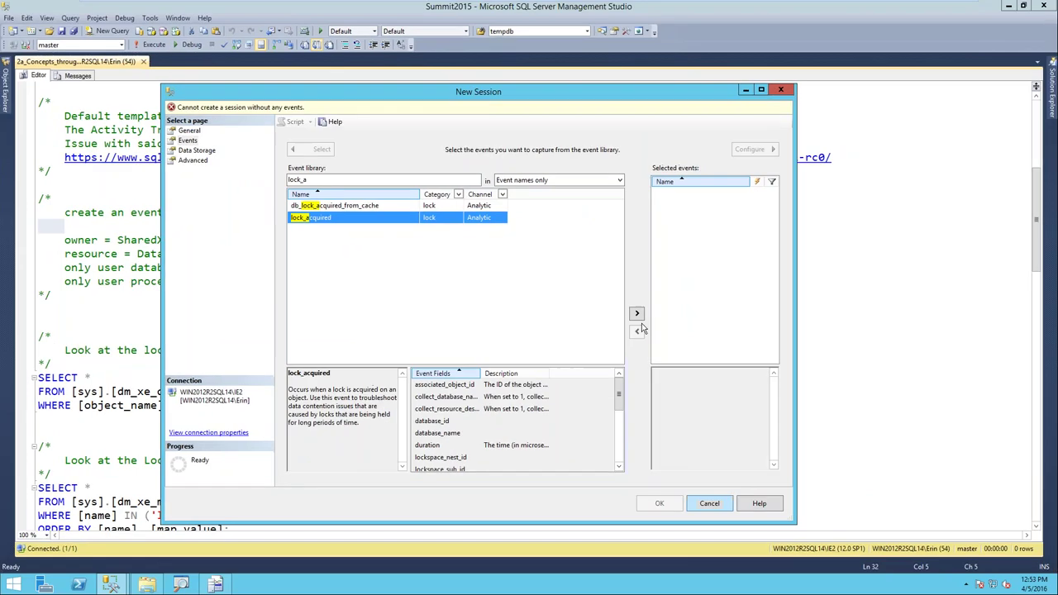
click(658, 271)
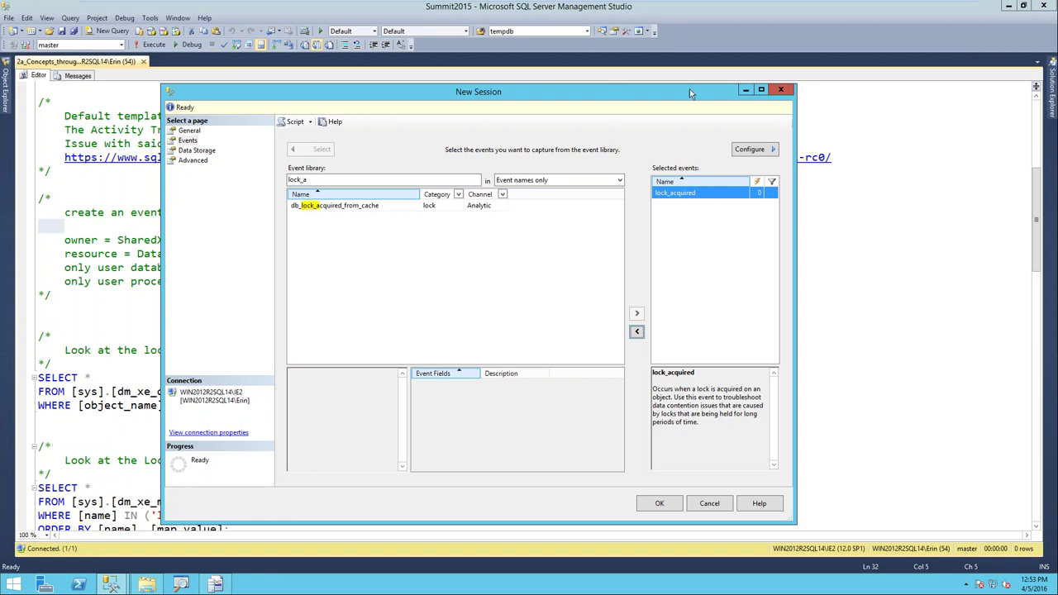
drag(689, 88, 671, 83)
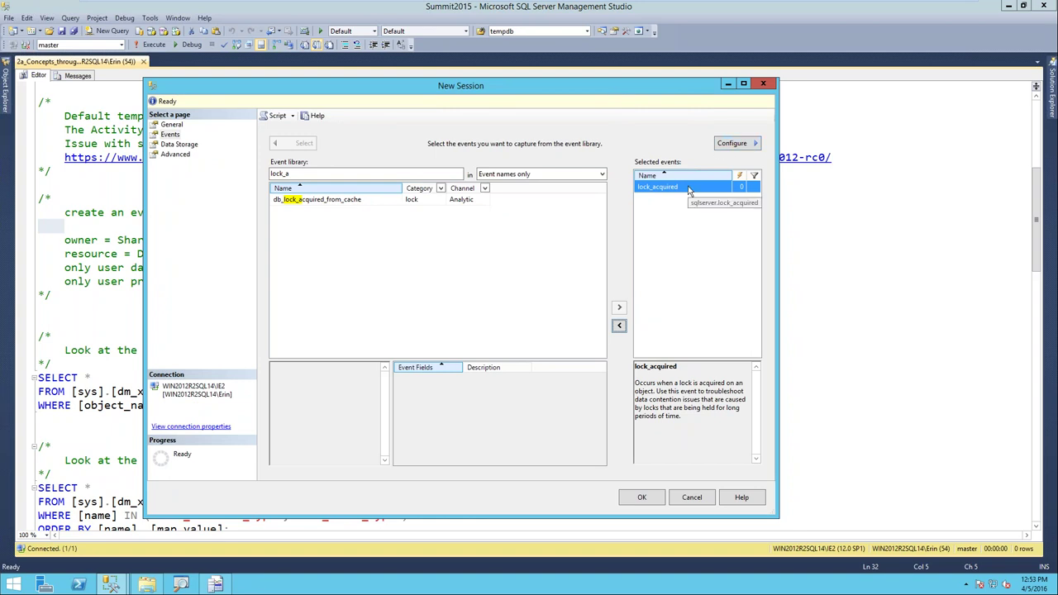
Open the configuration options of the lock_acquired event, comparing them with the event selection view.
click(726, 147)
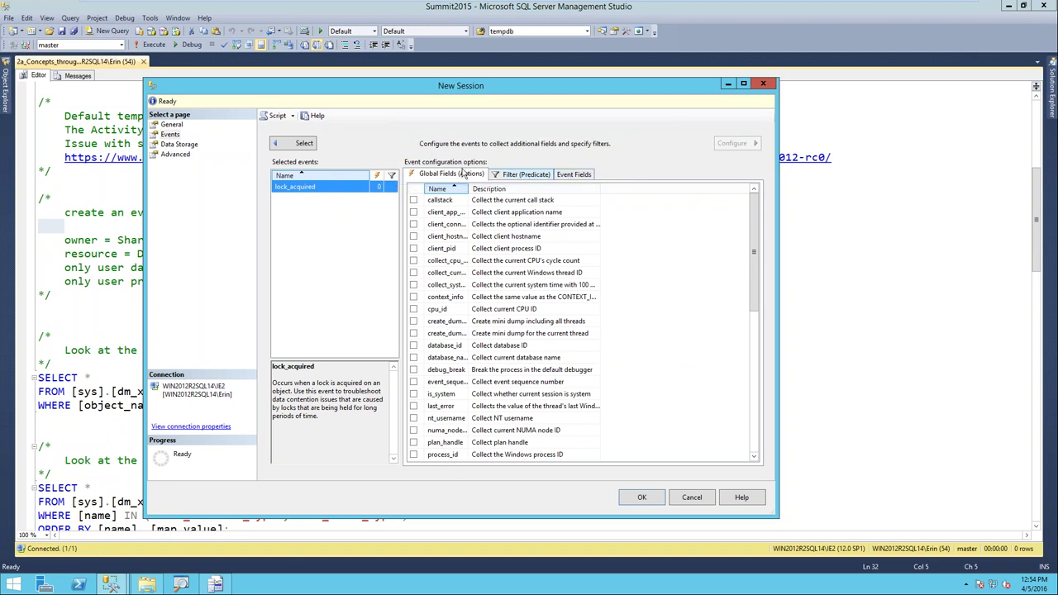
click(301, 144)
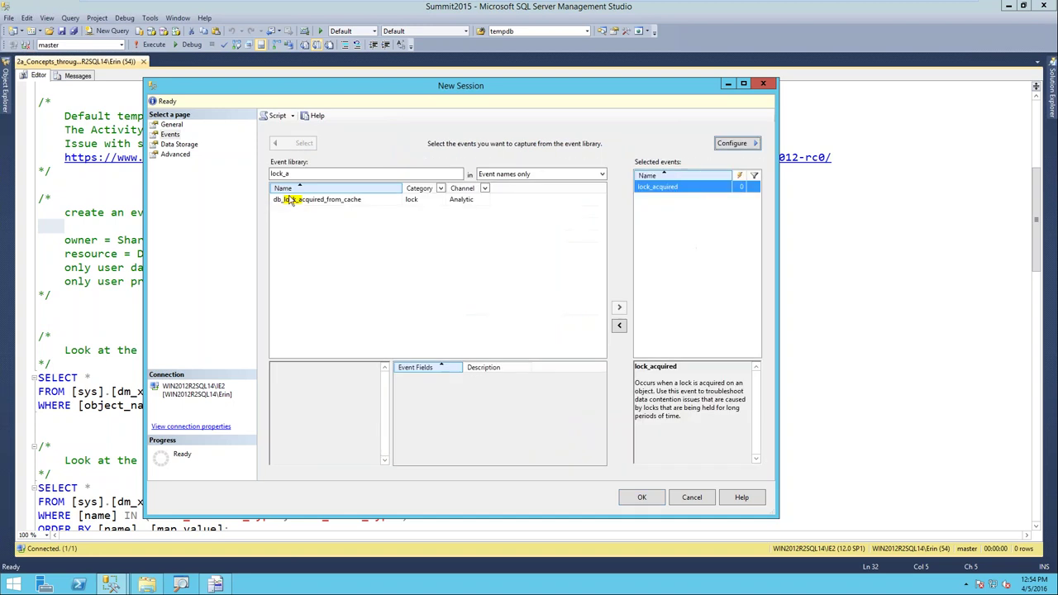
click(732, 144)
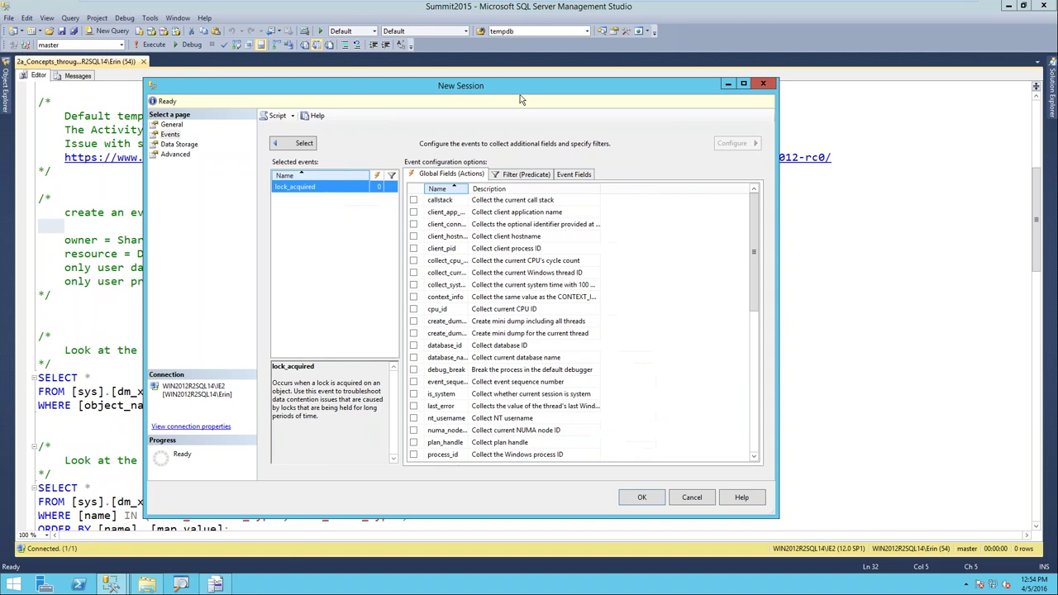
drag(520, 88, 496, 73)
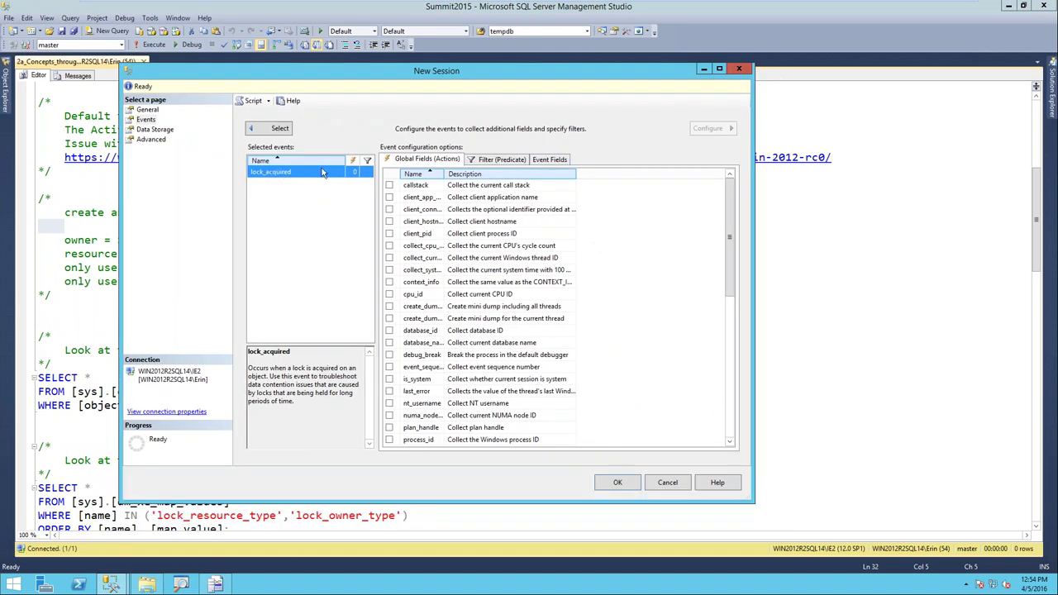
Show the lock_acquired event fields, try including the optional database_name and resource_description fields, and clear both again.
click(549, 160)
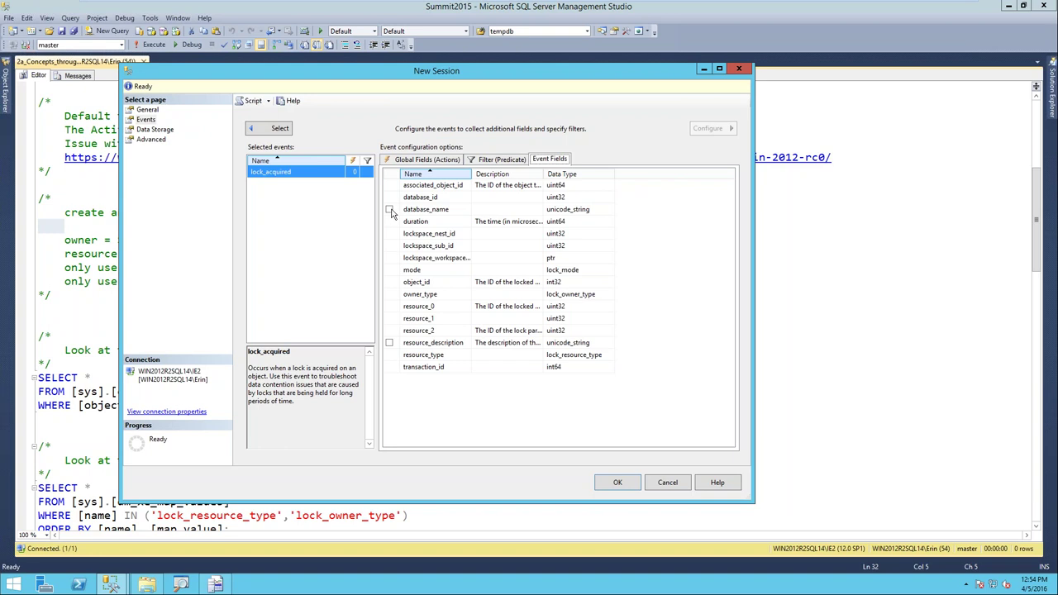
click(390, 210)
click(390, 342)
click(390, 340)
click(390, 210)
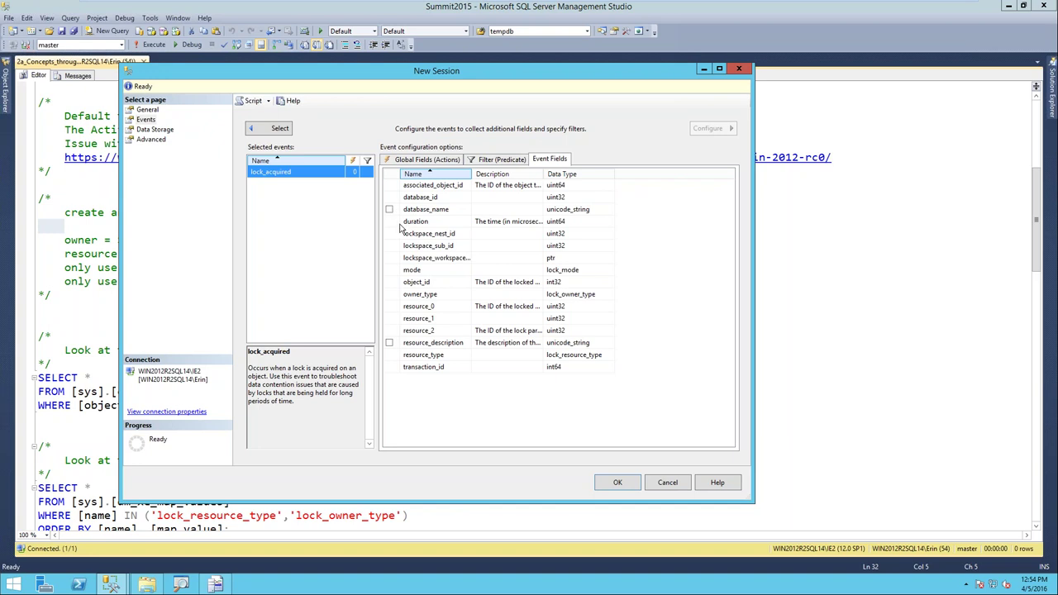
Add a filter clause to lock_acquired requiring owner_type = SharedXactWorkspace, moving the window so the script's requirements are readable.
click(485, 164)
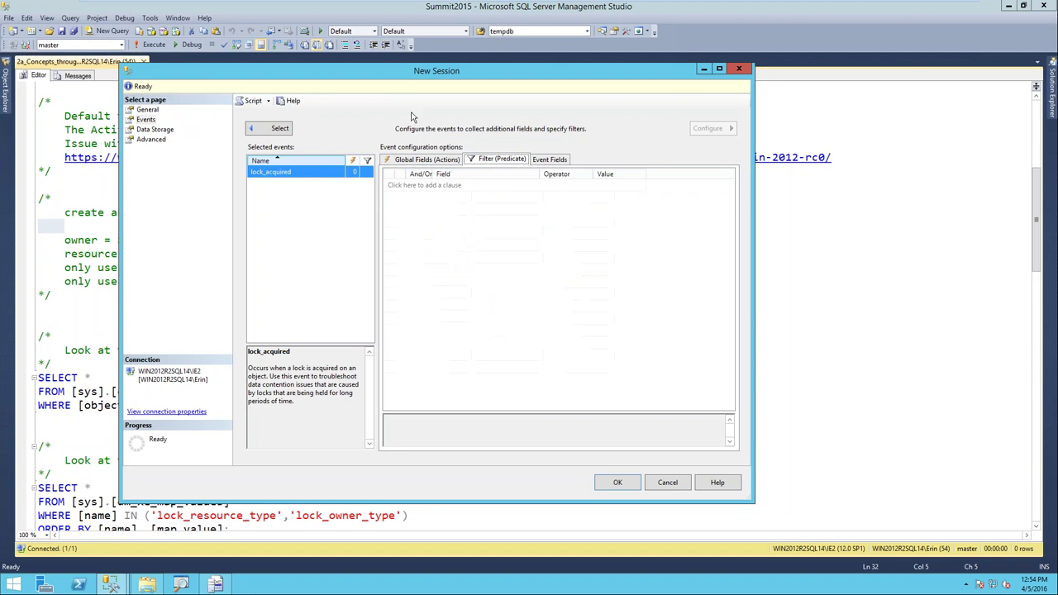
drag(402, 79, 554, 79)
click(695, 191)
click(695, 190)
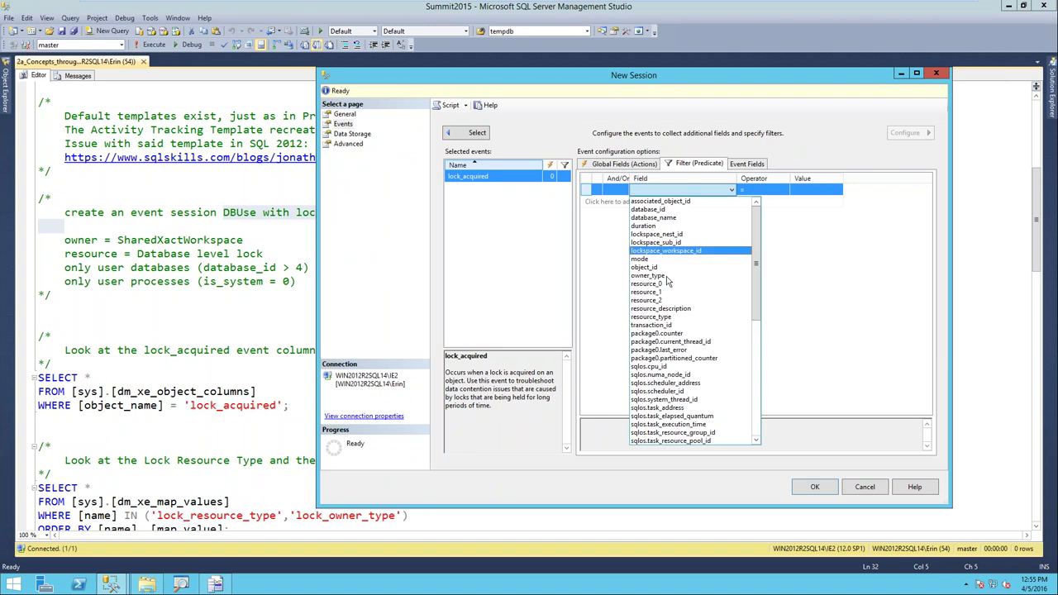
click(809, 210)
click(828, 187)
click(828, 188)
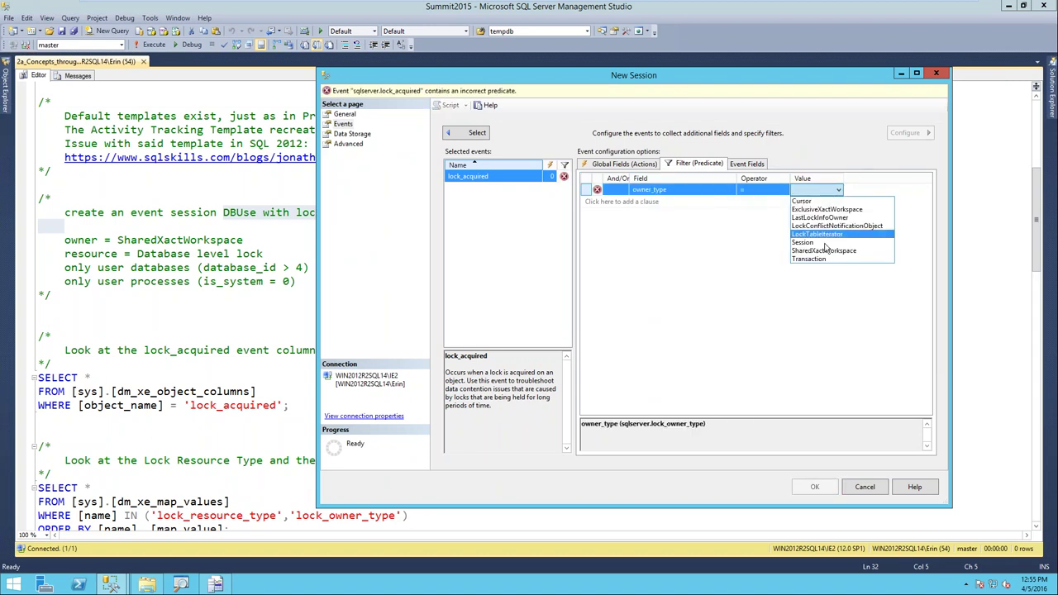
click(824, 250)
Add a second filter clause joined with And requiring resource_type = DATABASE.
click(682, 203)
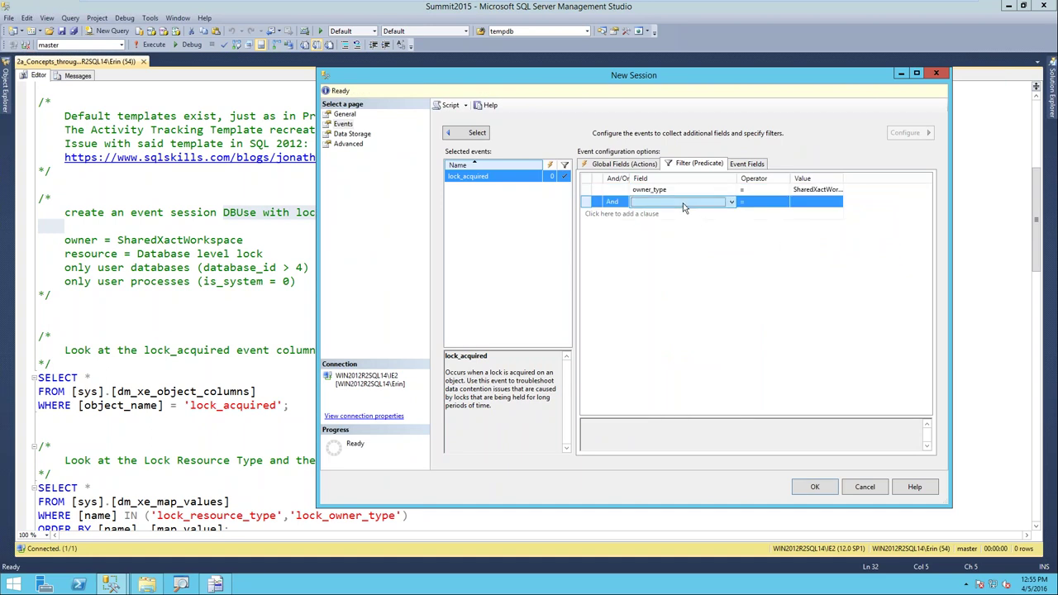
click(682, 203)
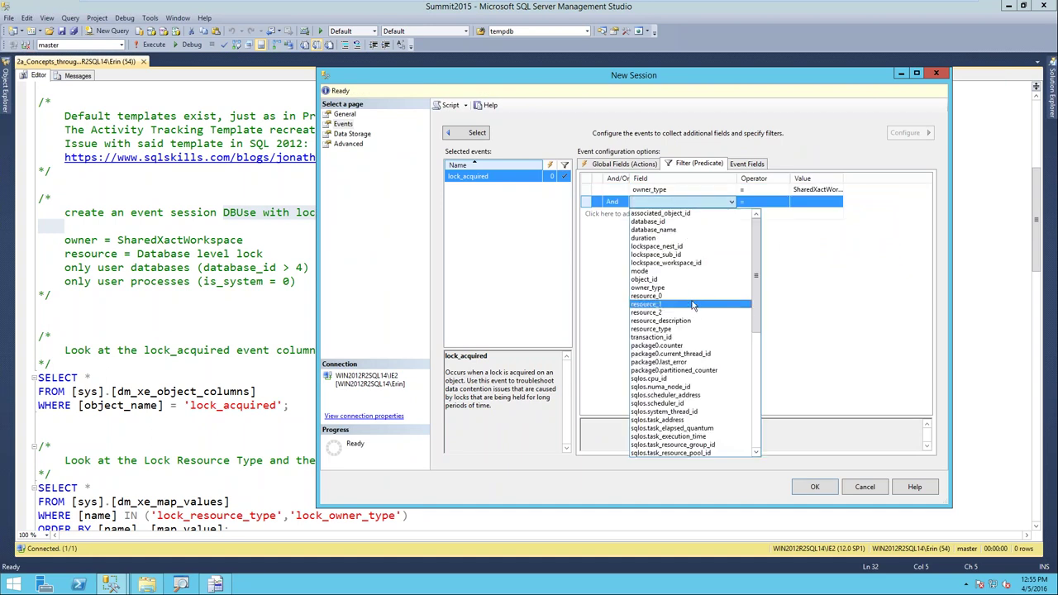
click(686, 329)
click(818, 203)
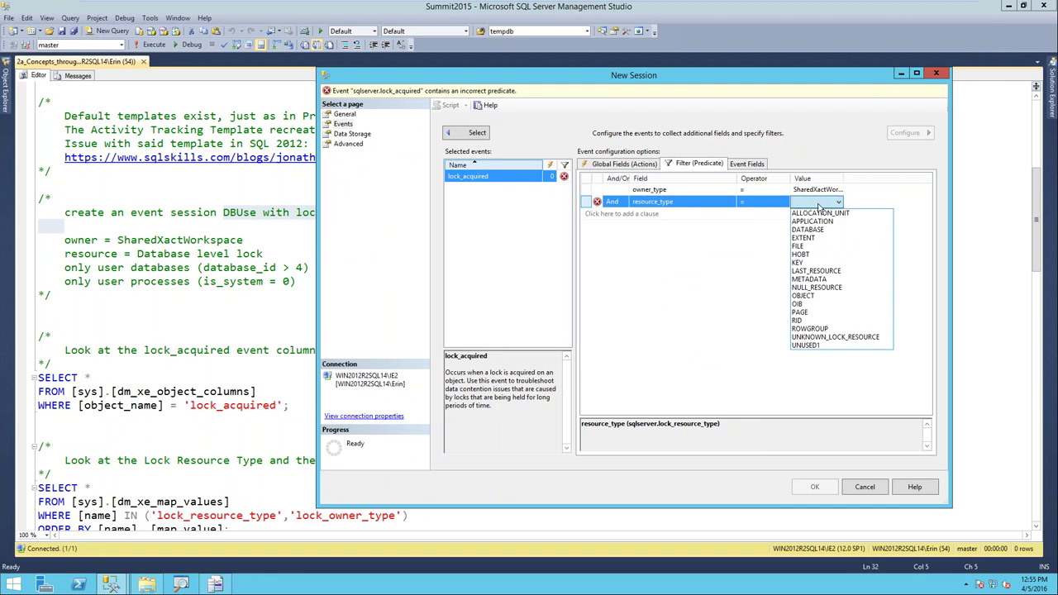
click(806, 230)
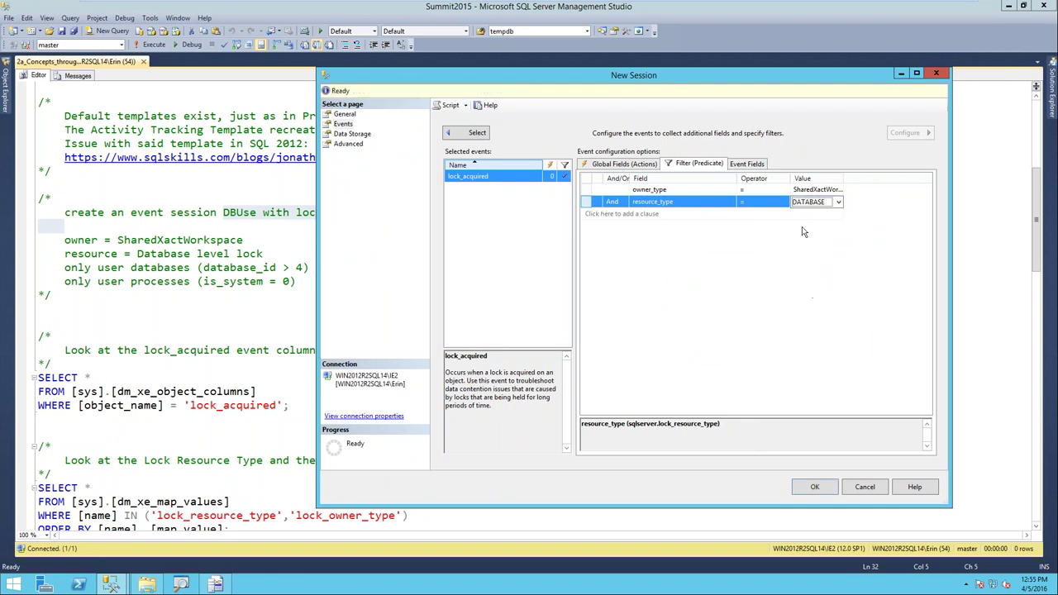
Add a third filter clause joined with And that limits the event to database_id > 4.
click(646, 214)
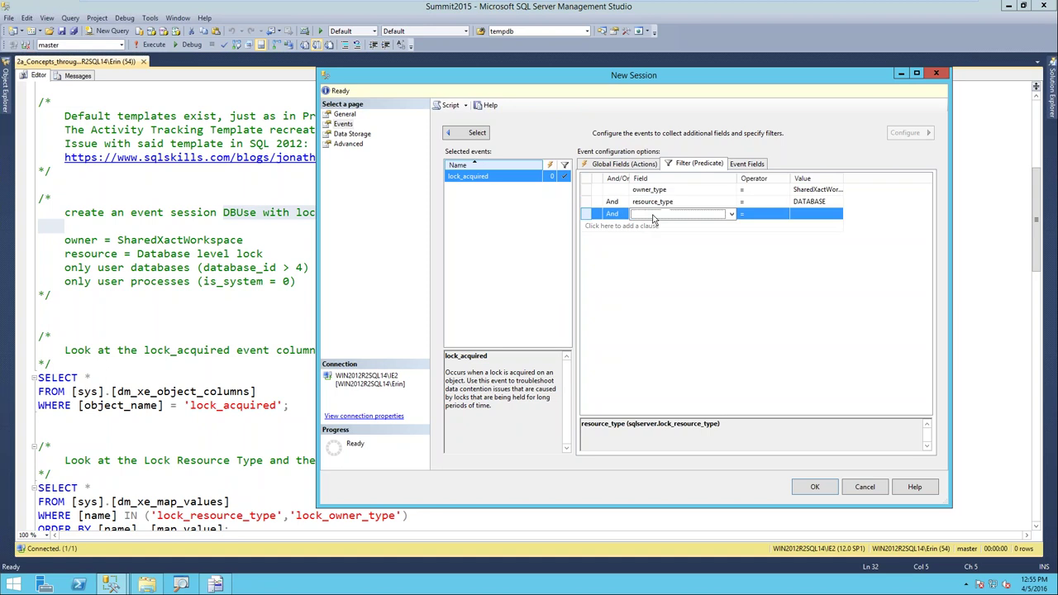
click(669, 214)
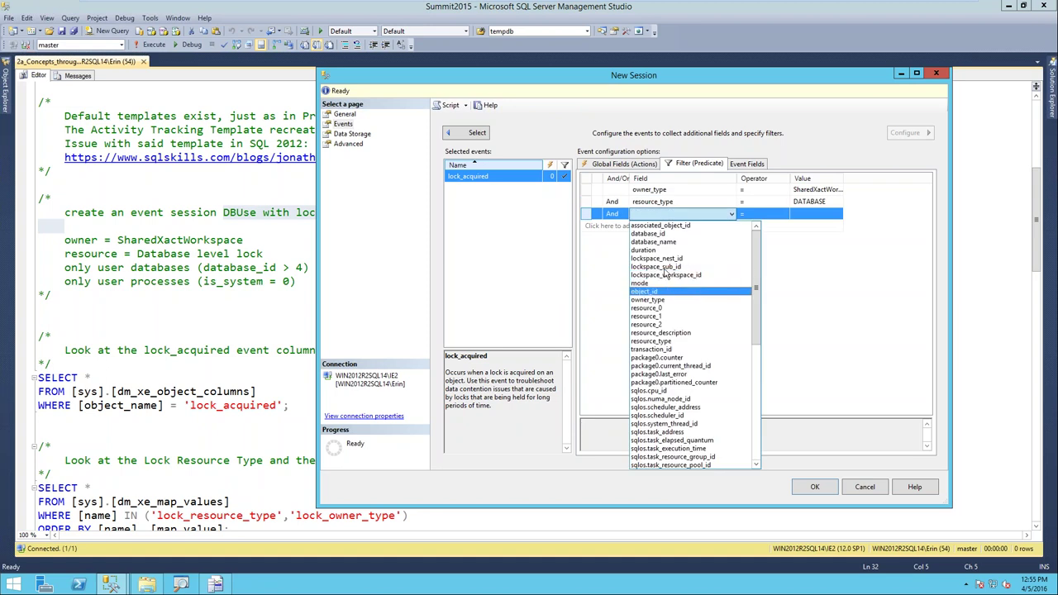
click(661, 234)
click(766, 217)
click(766, 216)
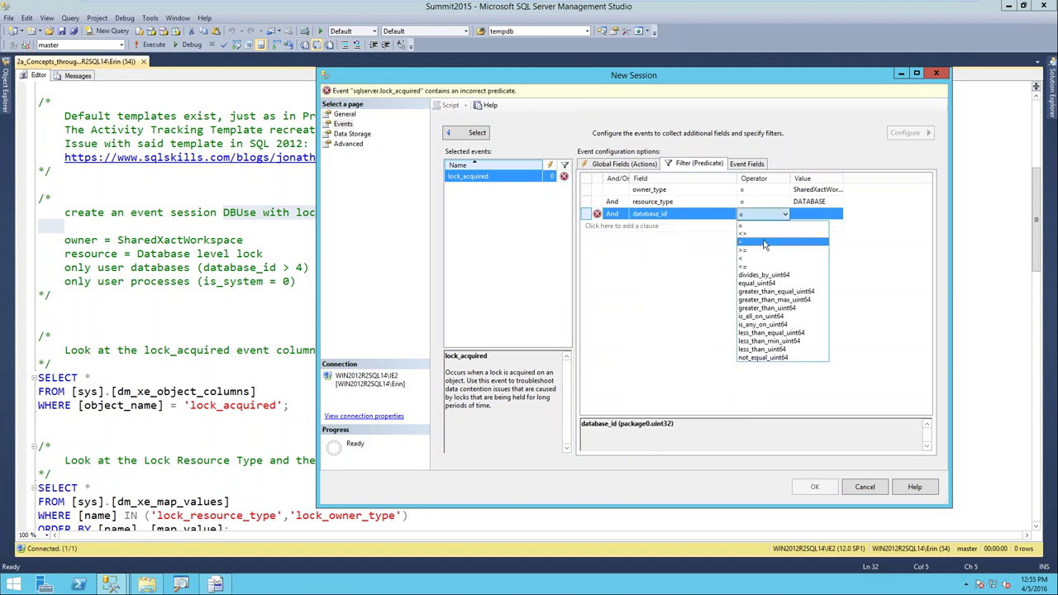
click(766, 247)
click(810, 213)
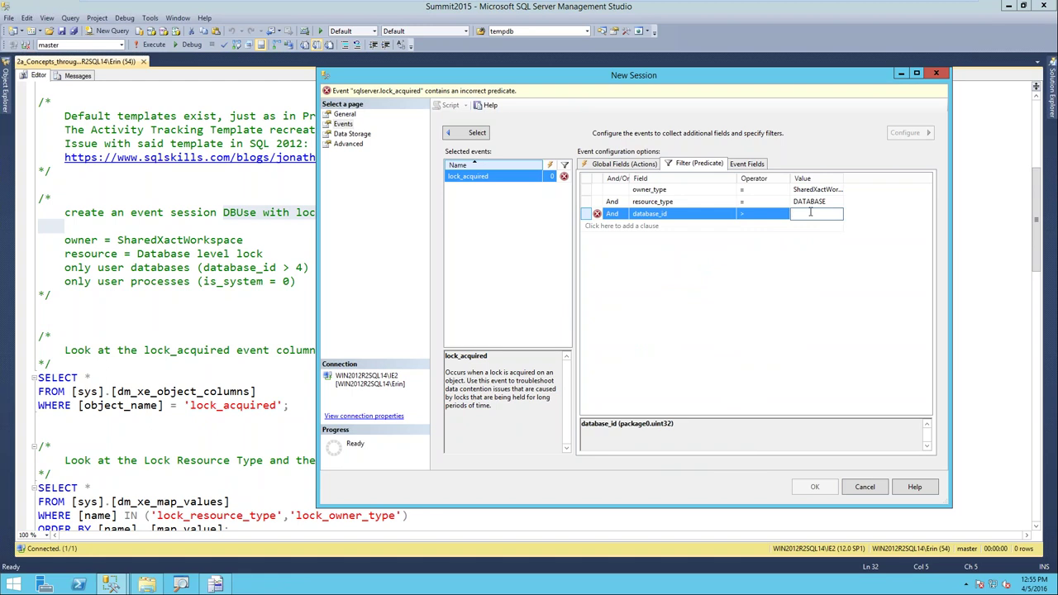
text(4)
Add a fourth filter clause joined with And requiring sqlserver.is_system = 0.
click(672, 227)
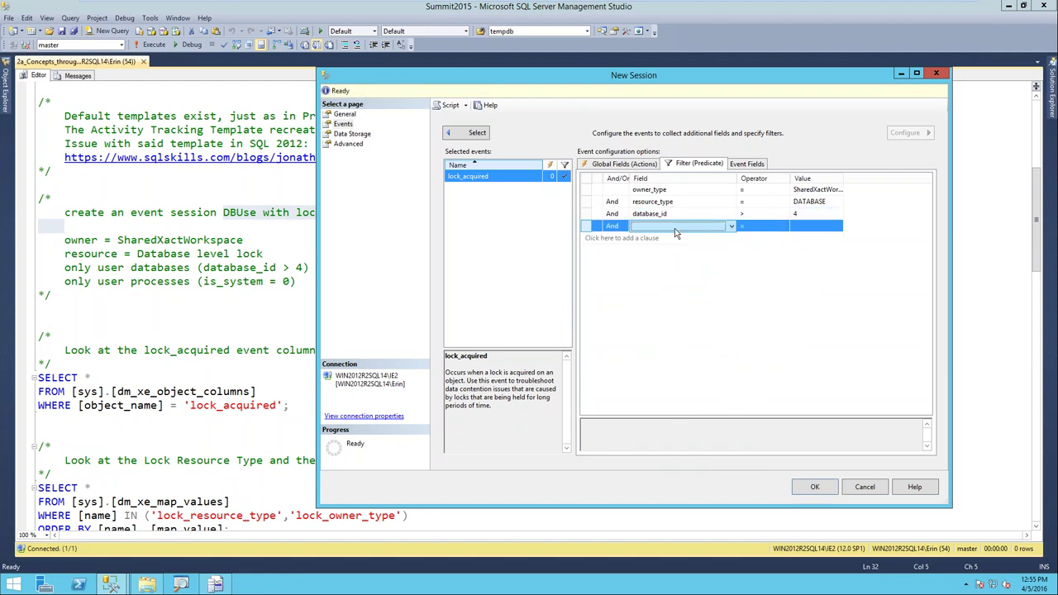
click(674, 228)
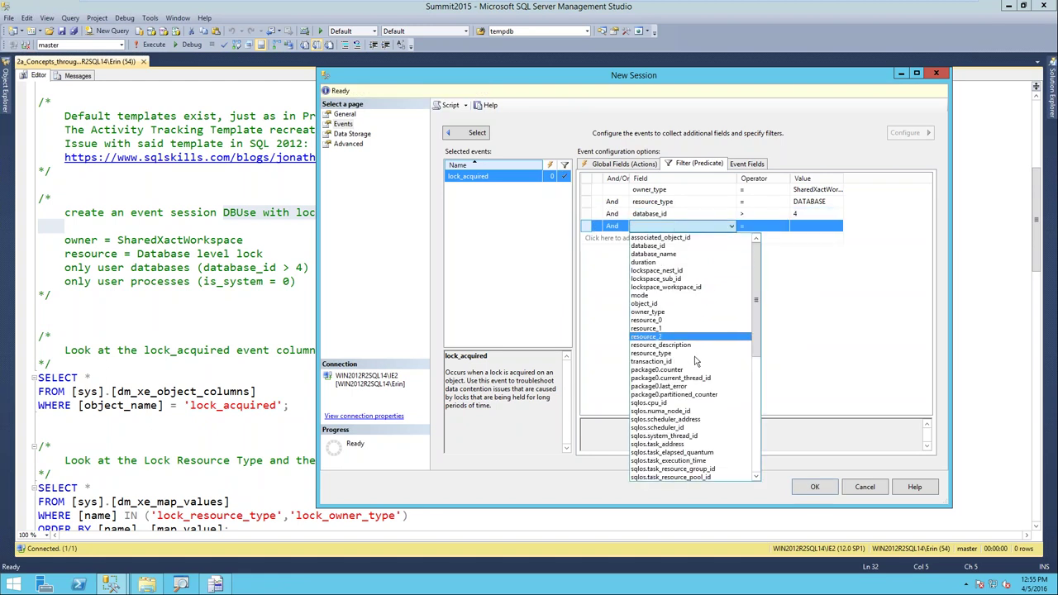
scroll(701, 426, down, 2)
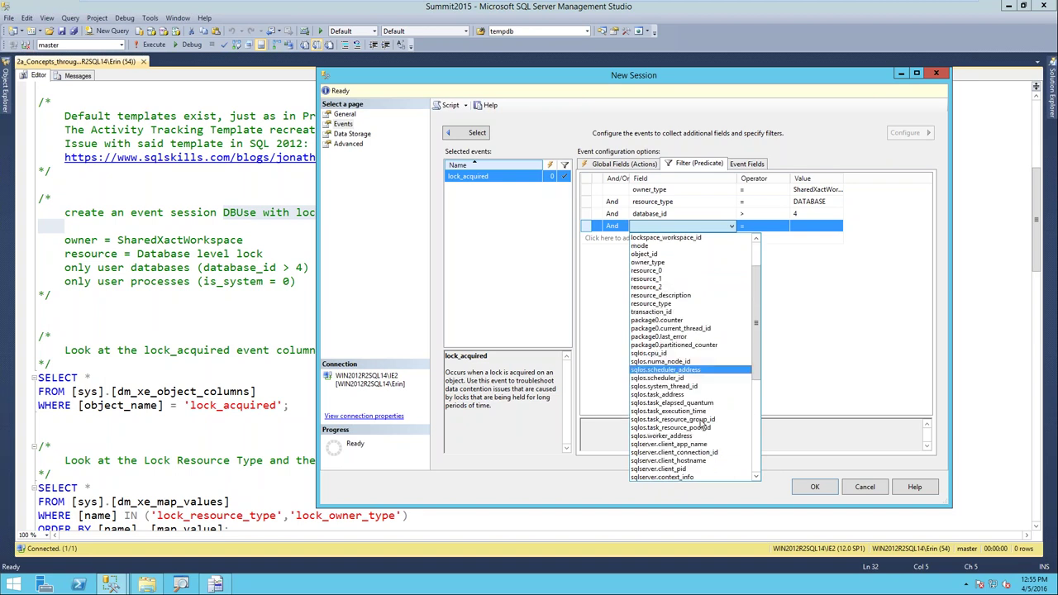
scroll(700, 426, down, 3)
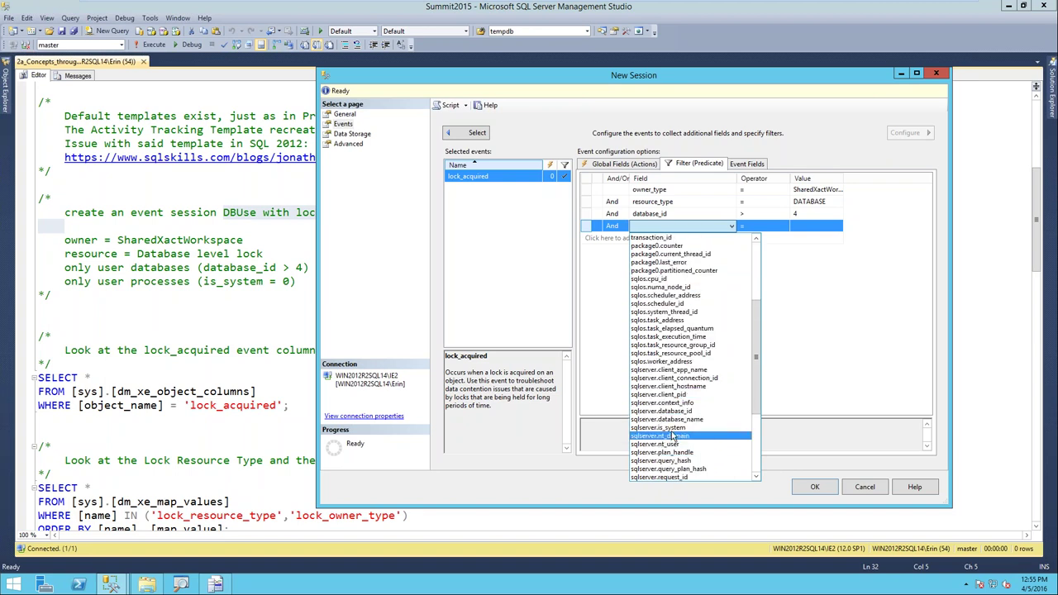
click(665, 428)
click(814, 227)
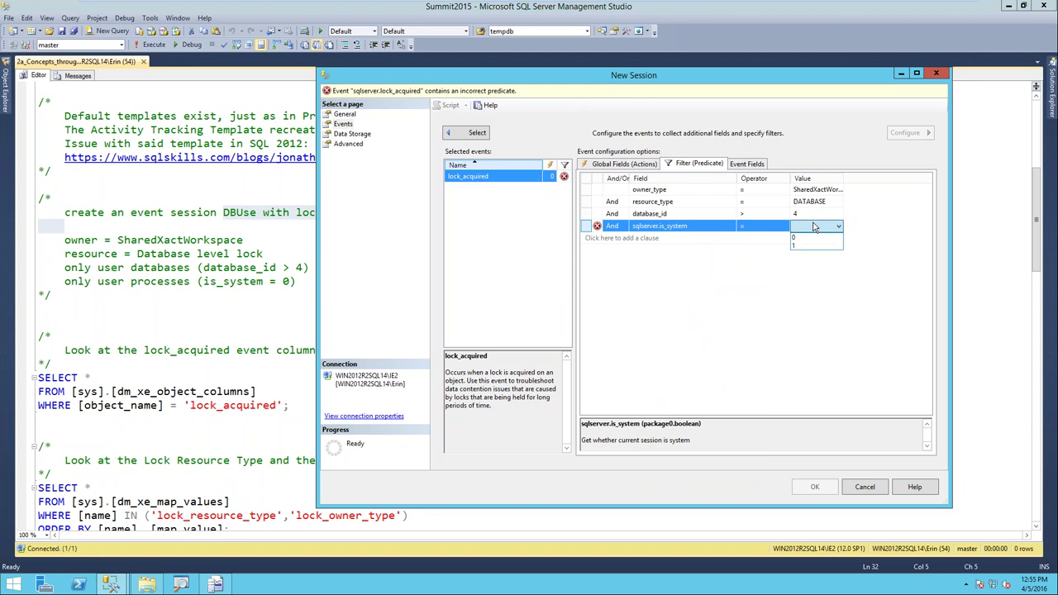
click(806, 238)
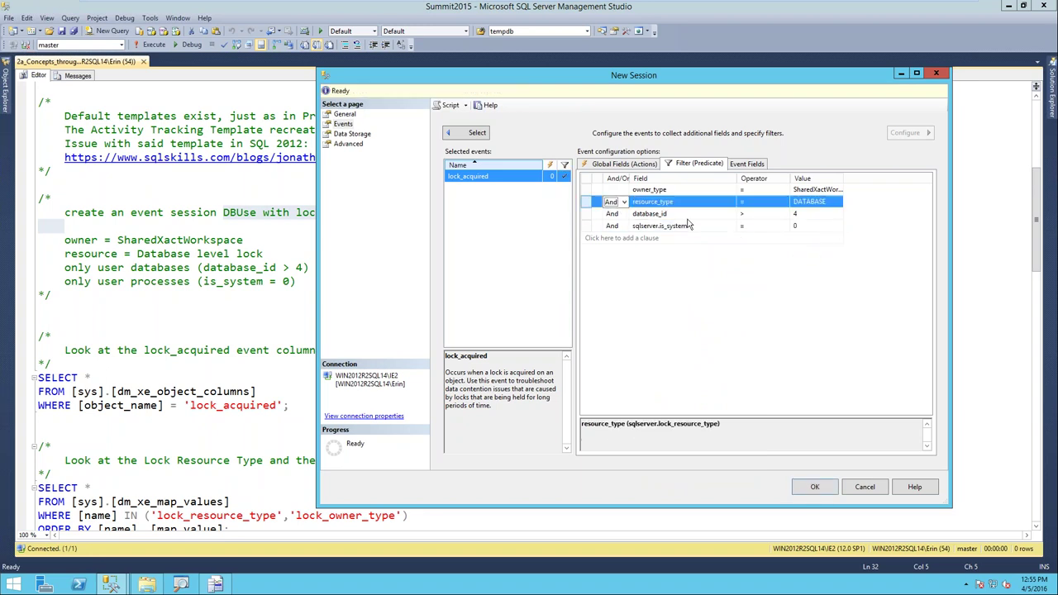
Try Or instead of And as the connector for the resource_type and database_id filter clauses.
click(617, 203)
click(624, 202)
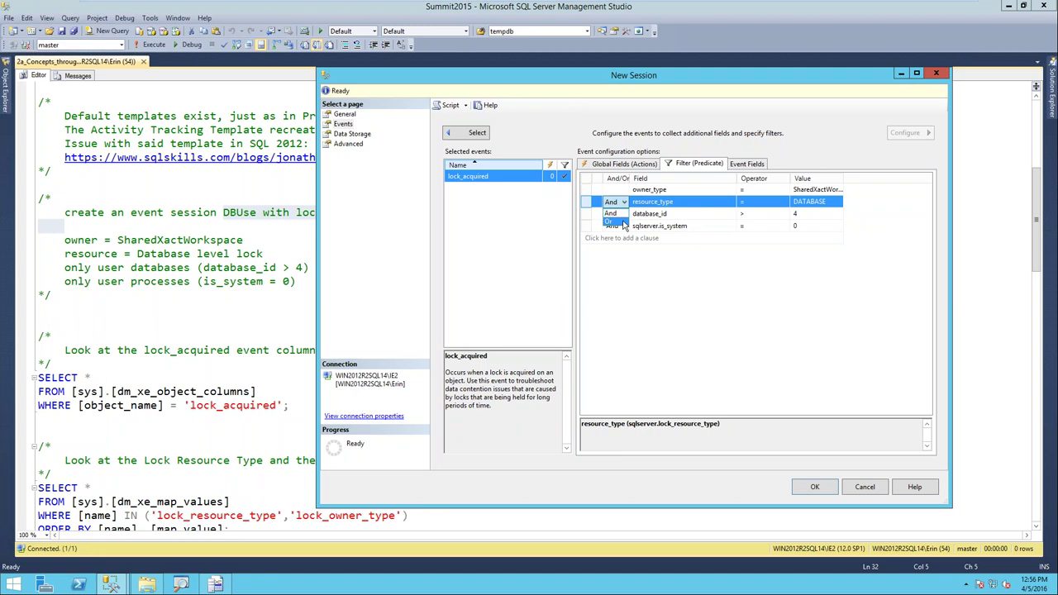
click(624, 213)
click(626, 213)
click(625, 214)
click(625, 238)
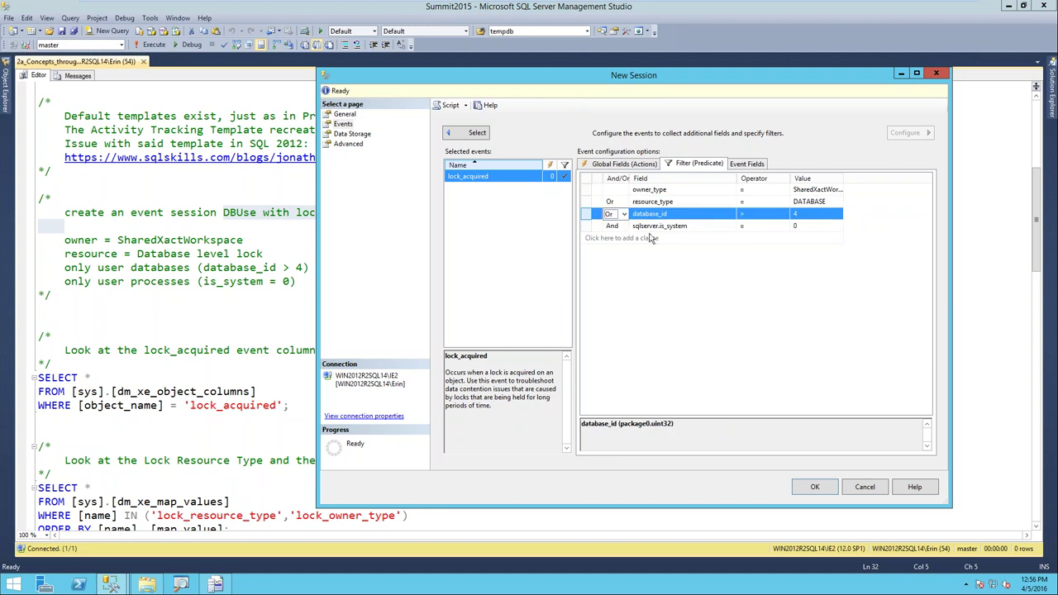
Return the connectors of the database_id and resource_type clauses to And.
click(625, 214)
click(624, 225)
click(625, 202)
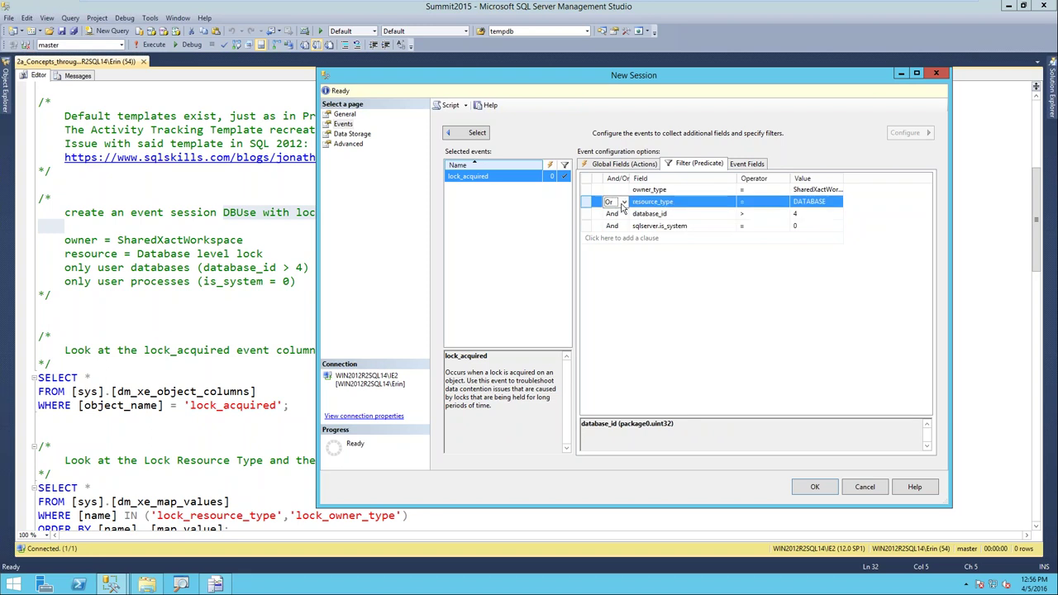
click(626, 202)
click(625, 214)
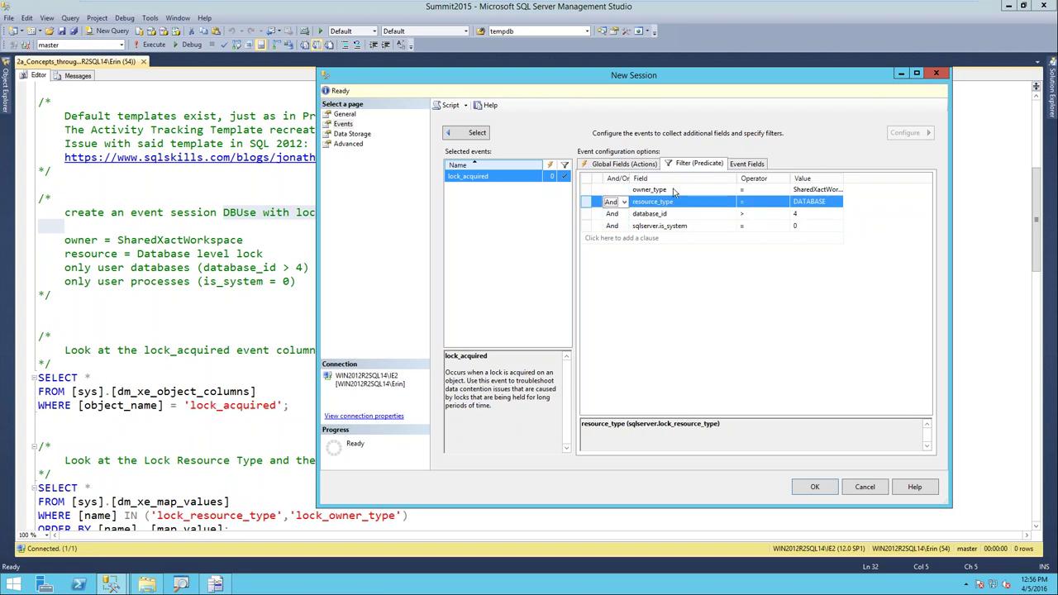
click(658, 304)
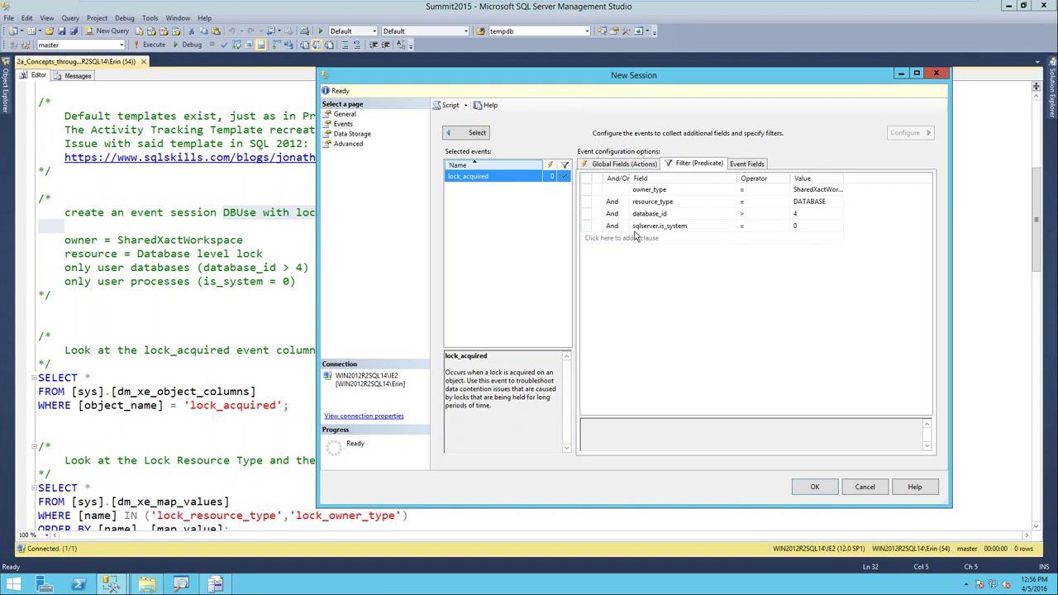
Review the global fields (actions) that can be collected with the lock_acquired event.
click(627, 164)
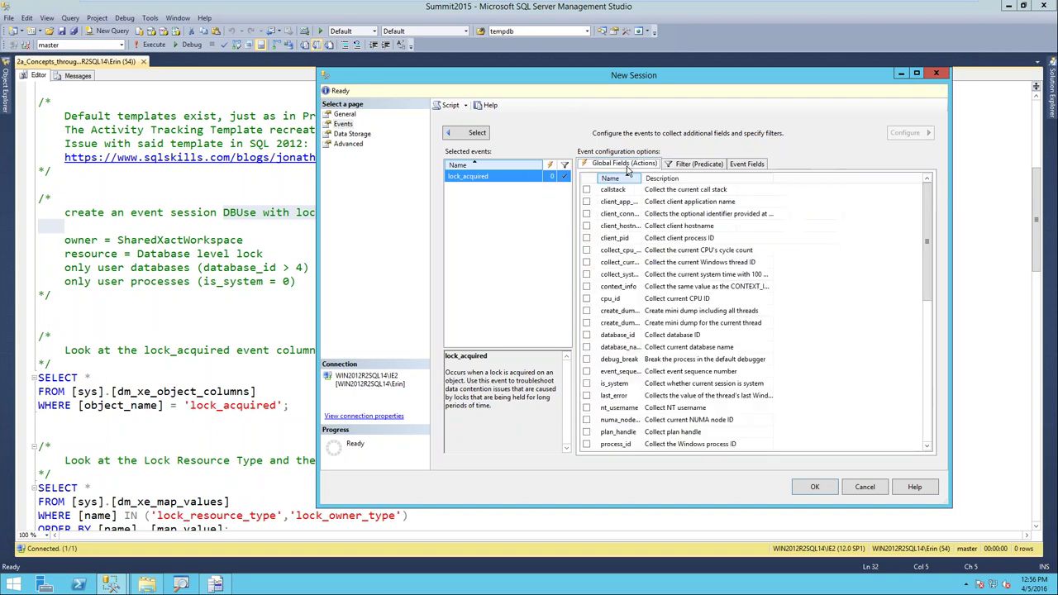
drag(643, 177, 699, 177)
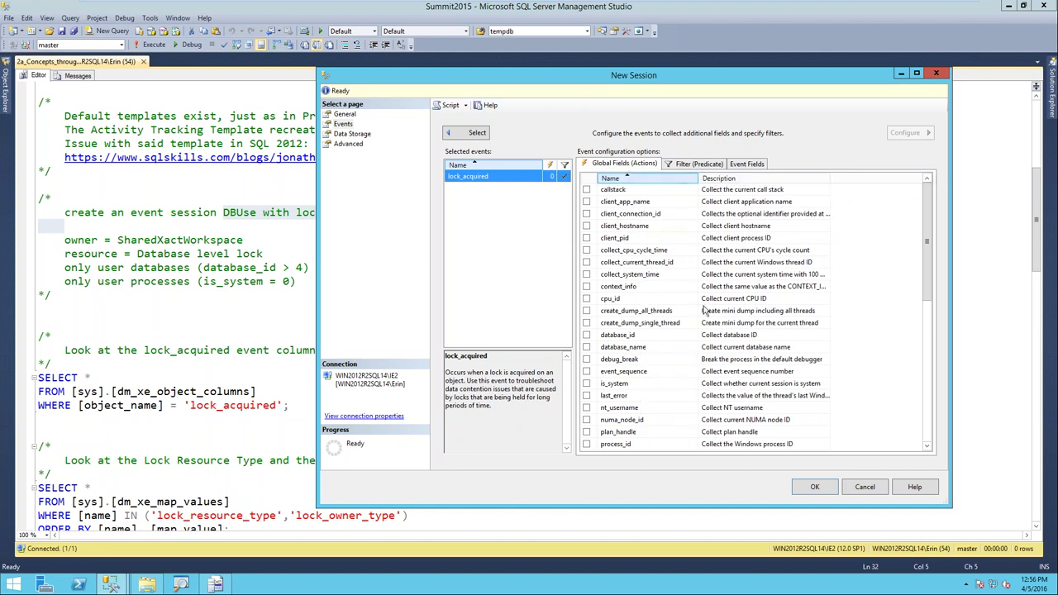
drag(929, 220, 926, 190)
Add an event_file target to the session and direct its DB_Use file to the C:\temp\ folder.
click(354, 135)
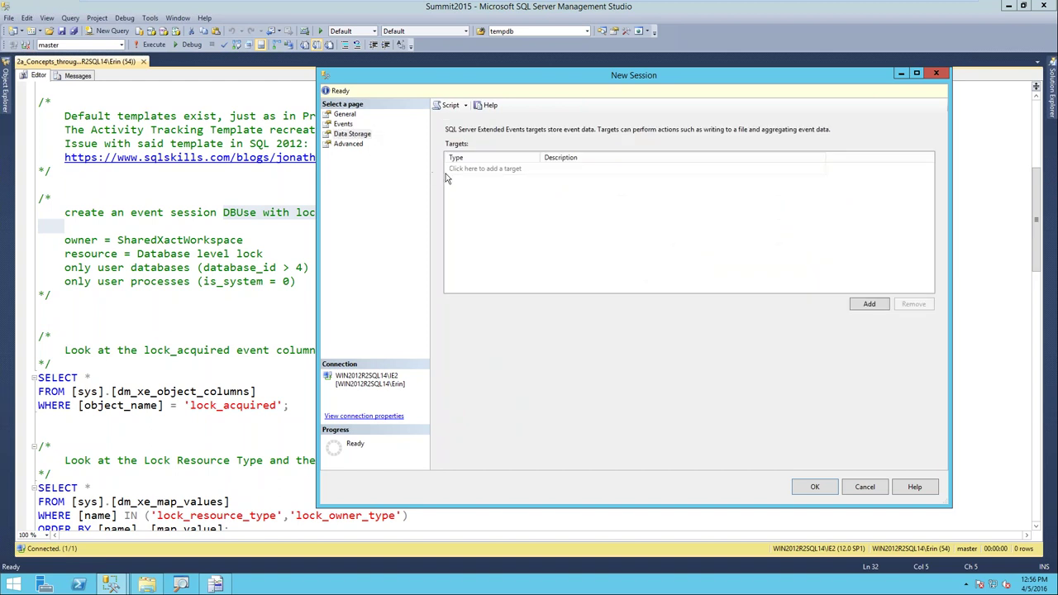
click(471, 173)
click(502, 169)
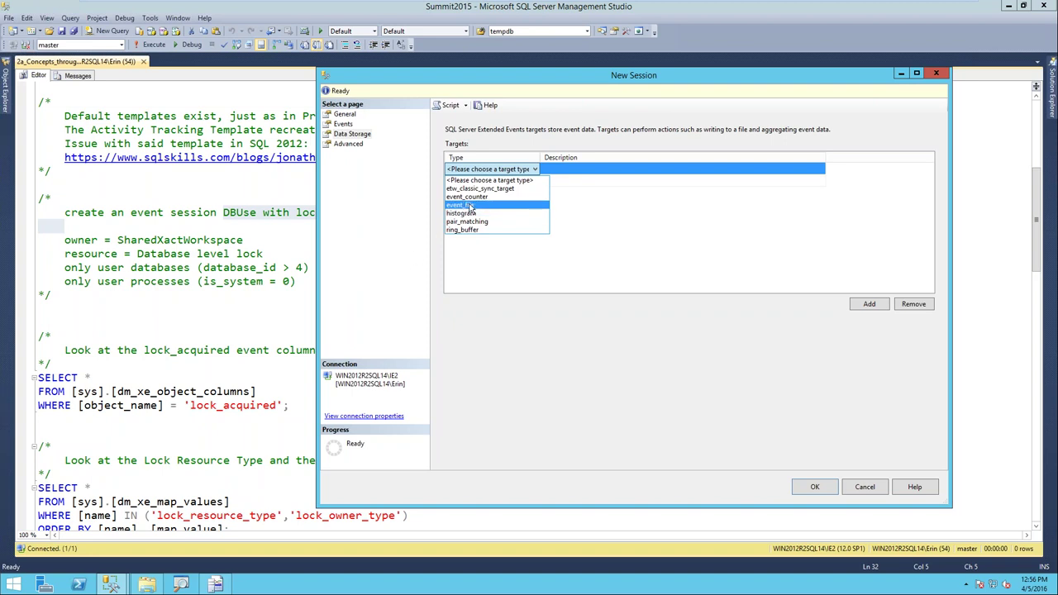
click(479, 205)
click(541, 331)
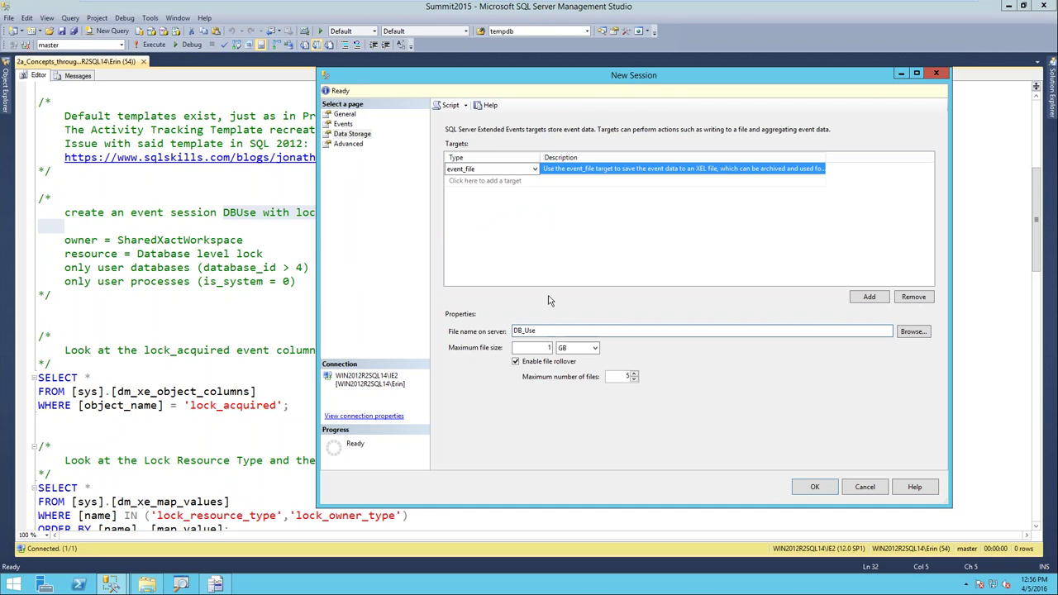
drag(545, 332, 499, 329)
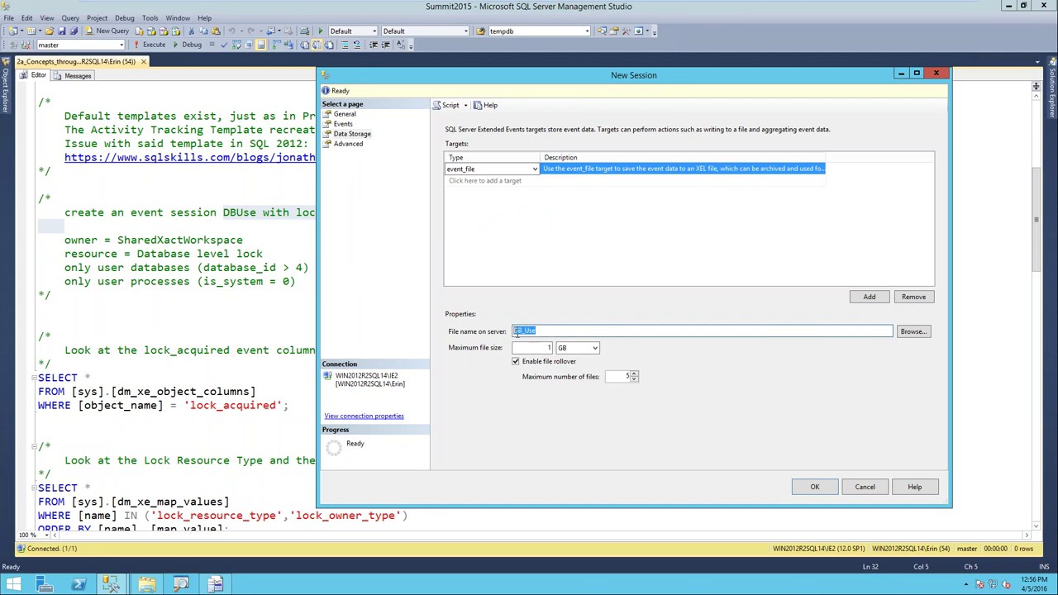
click(561, 330)
click(531, 330)
text(C:\temp\)
Set the session's max memory size to 16 MB in the advanced settings and create the session.
click(354, 146)
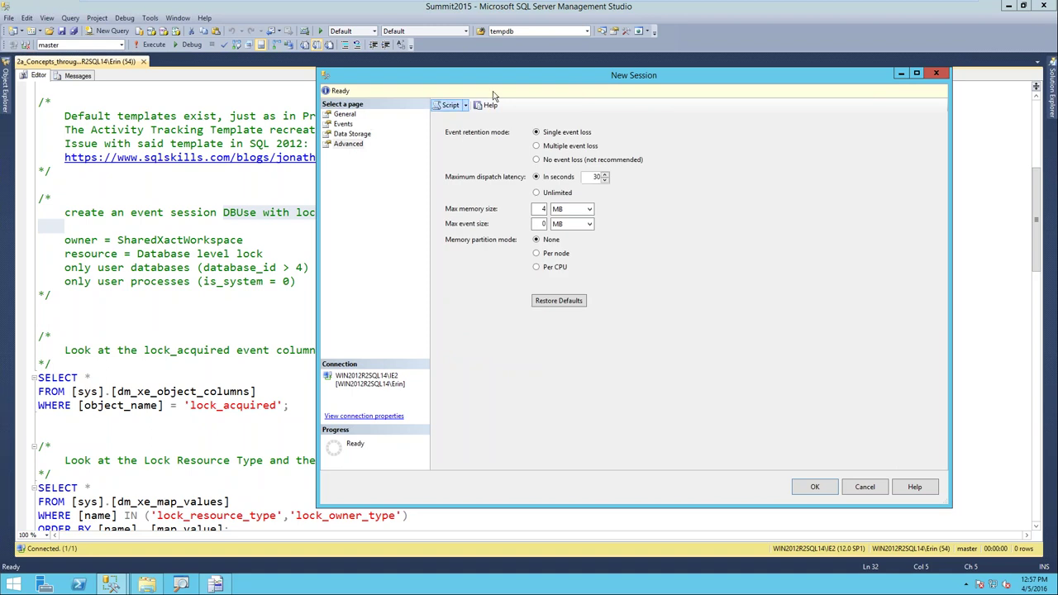
drag(494, 79, 397, 84)
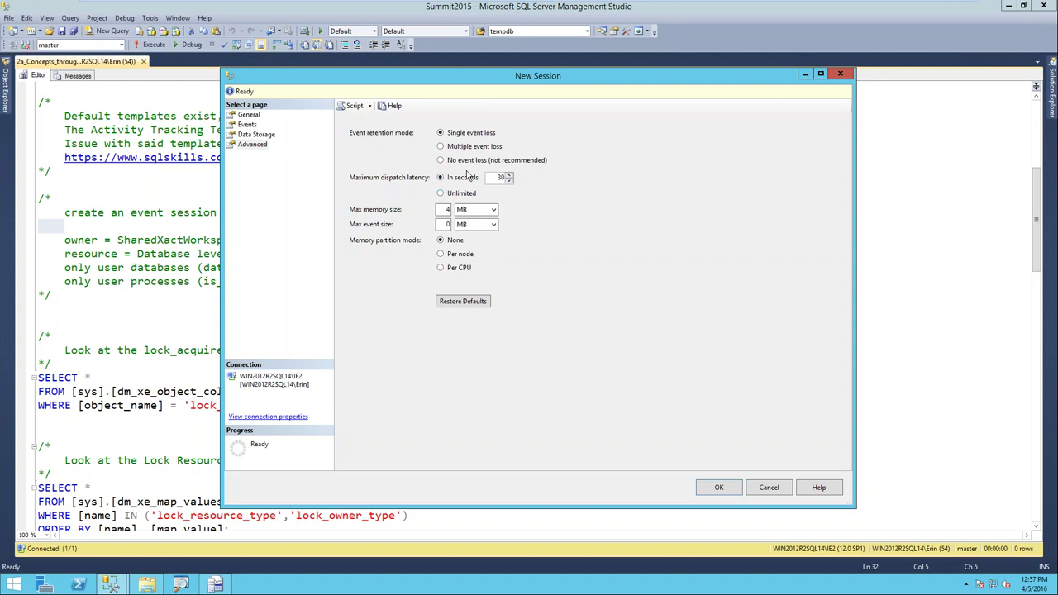
double_click(446, 210)
click(720, 487)
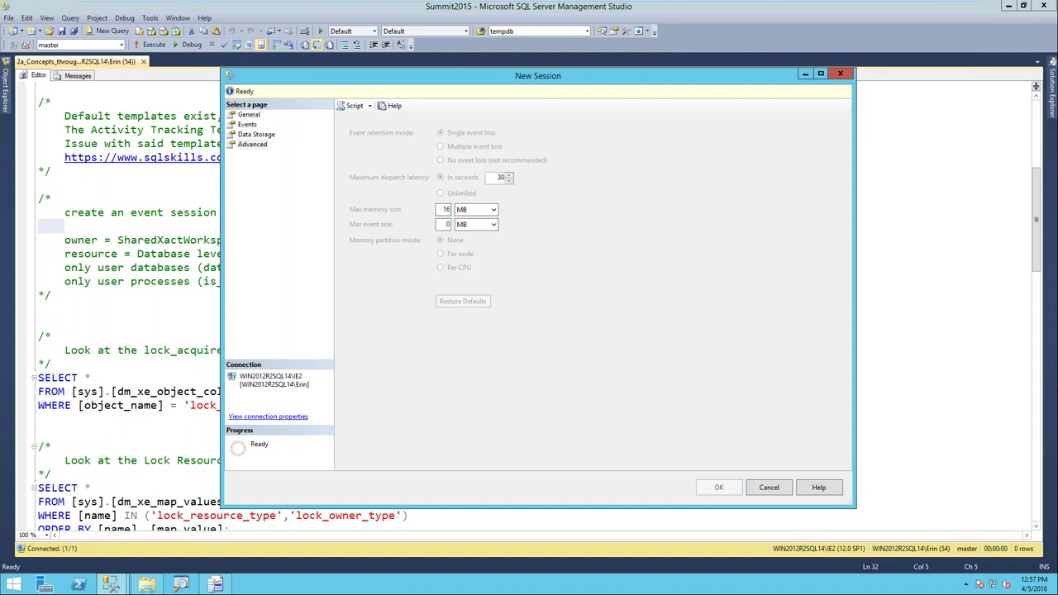
Keep Object Explorer docked open and refresh the Extended Events Sessions folder.
click(7, 99)
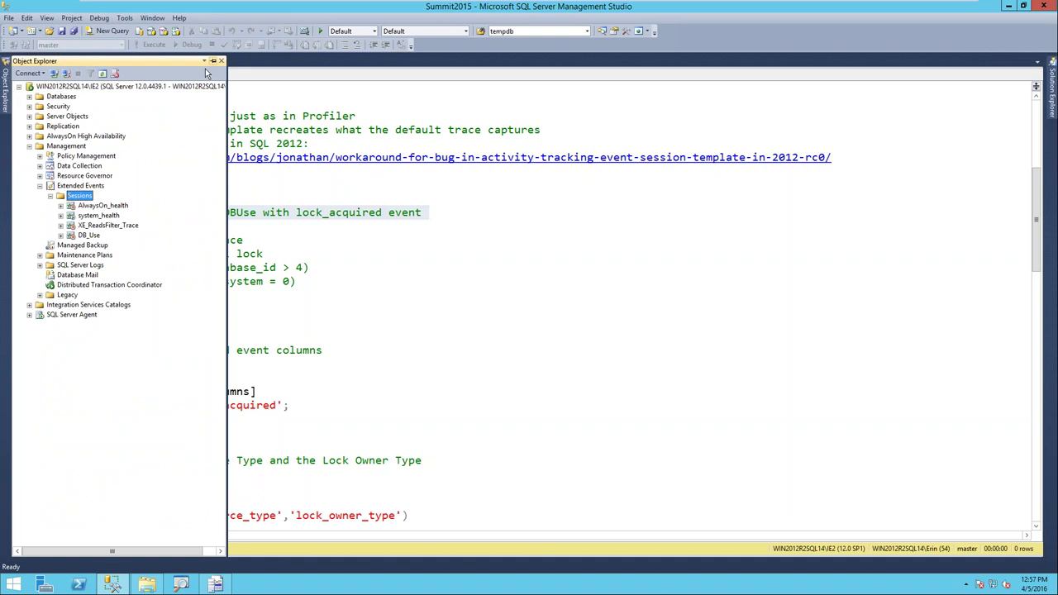
click(213, 61)
right_click(58, 197)
click(82, 265)
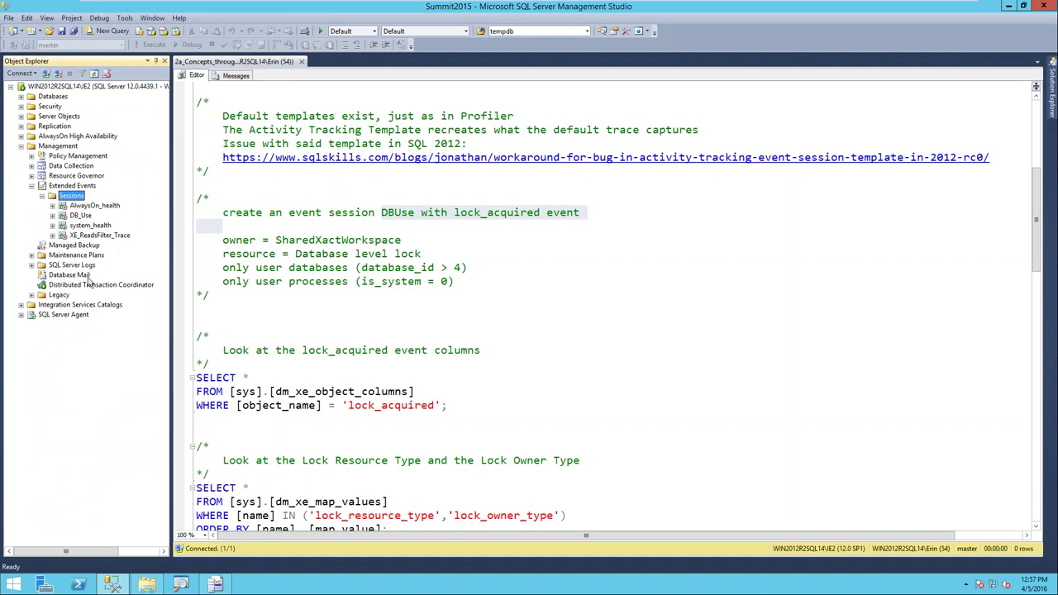
Start the DB_Use event session.
click(81, 216)
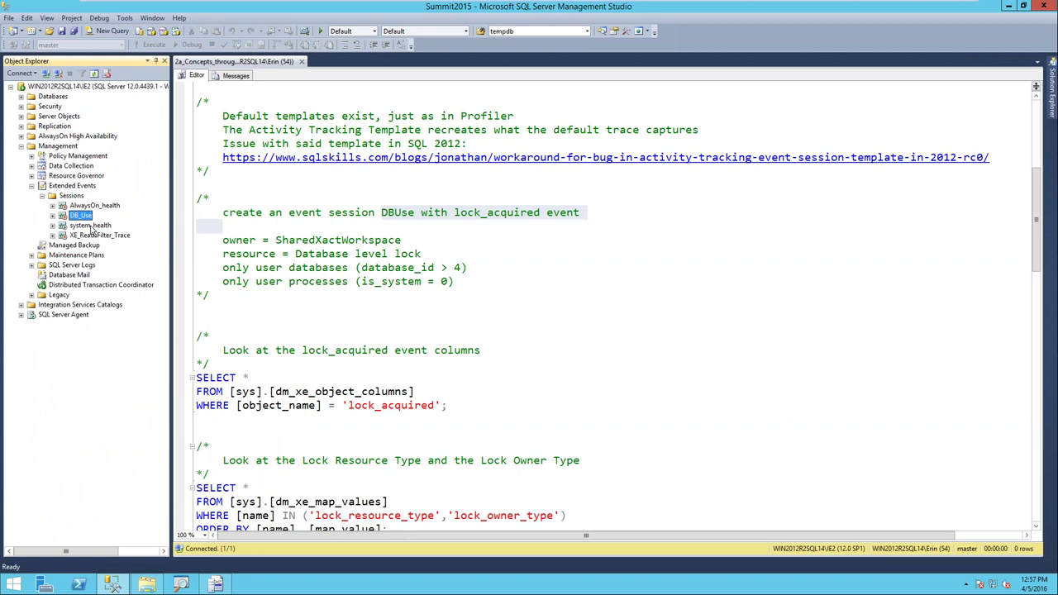
right_click(81, 216)
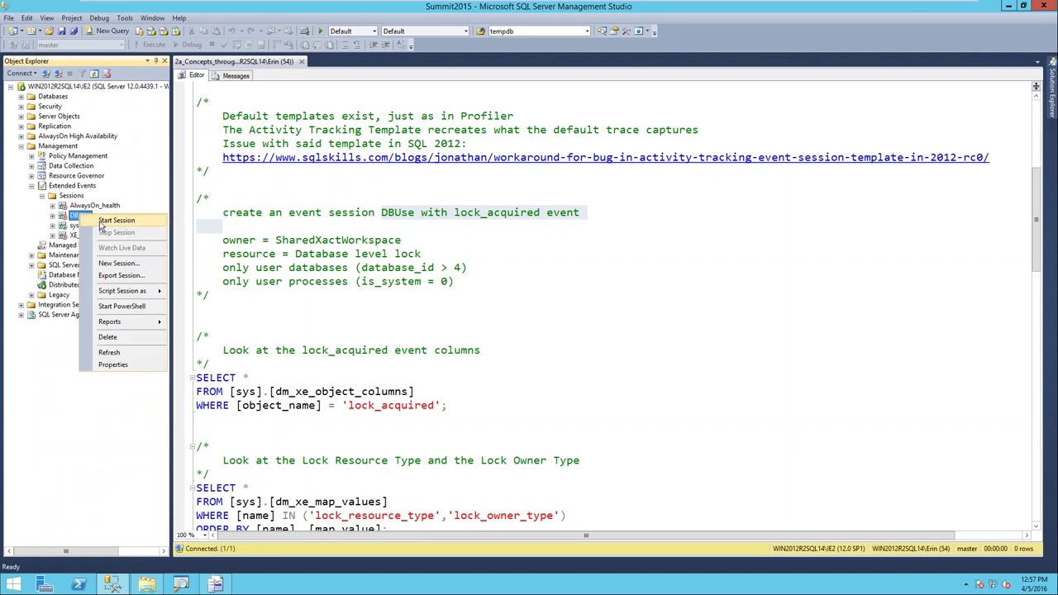
click(100, 221)
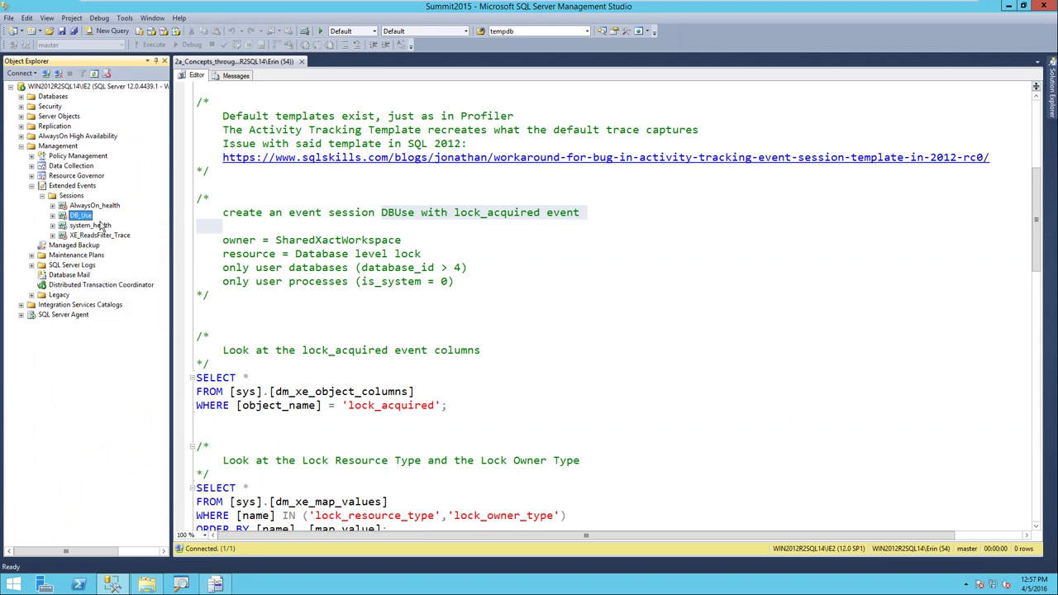
Switch to File Explorer and run the four Run_Demo2 AdventureWorks and BaseballData workload scripts in C:\SQLskills\M6 with PowerShell.
click(145, 585)
click(301, 206)
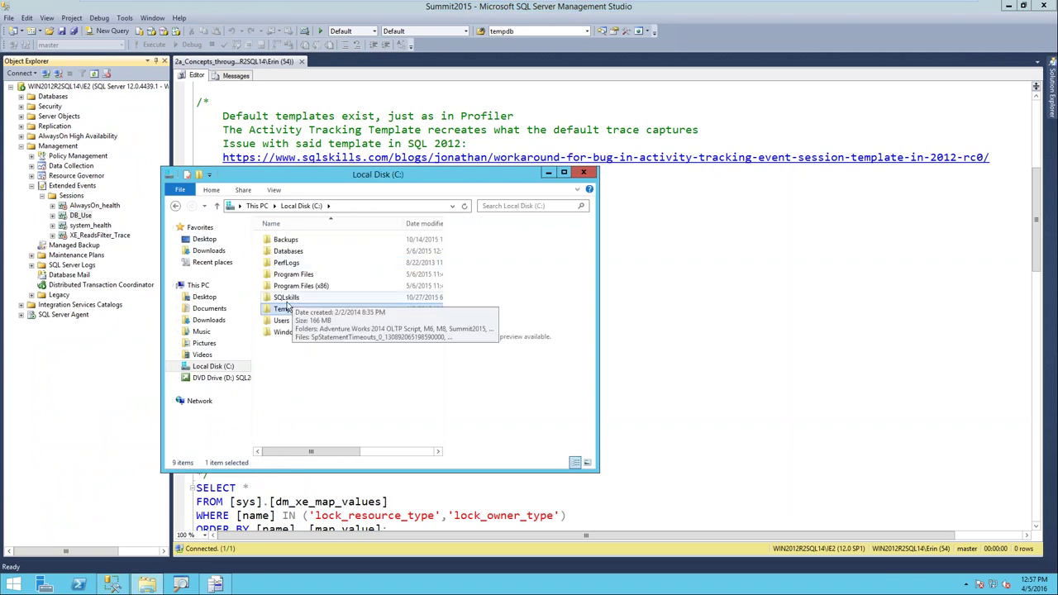
double_click(363, 299)
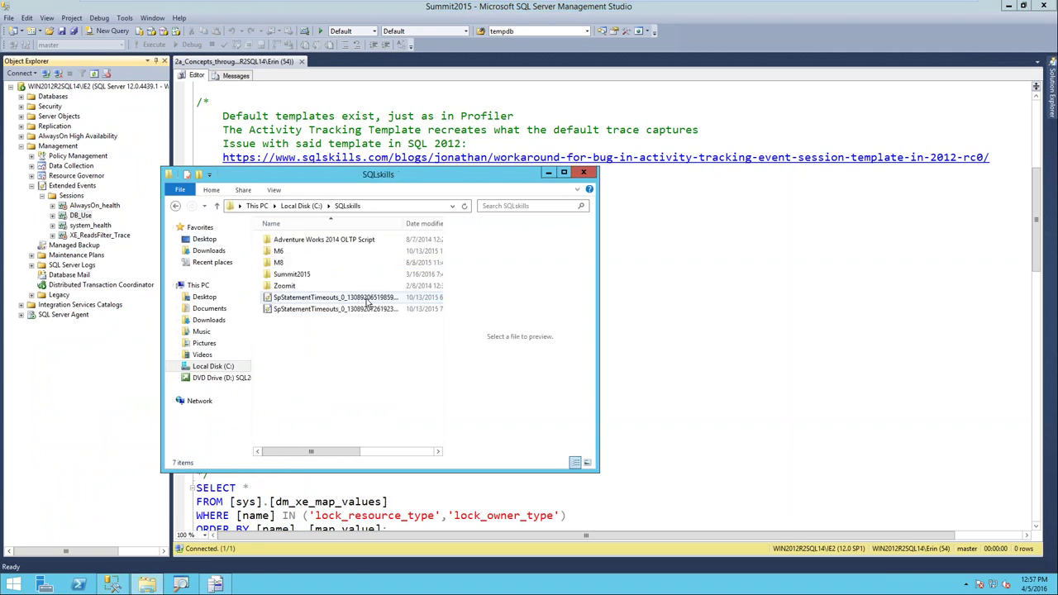
double_click(281, 251)
scroll(331, 435, down, 2)
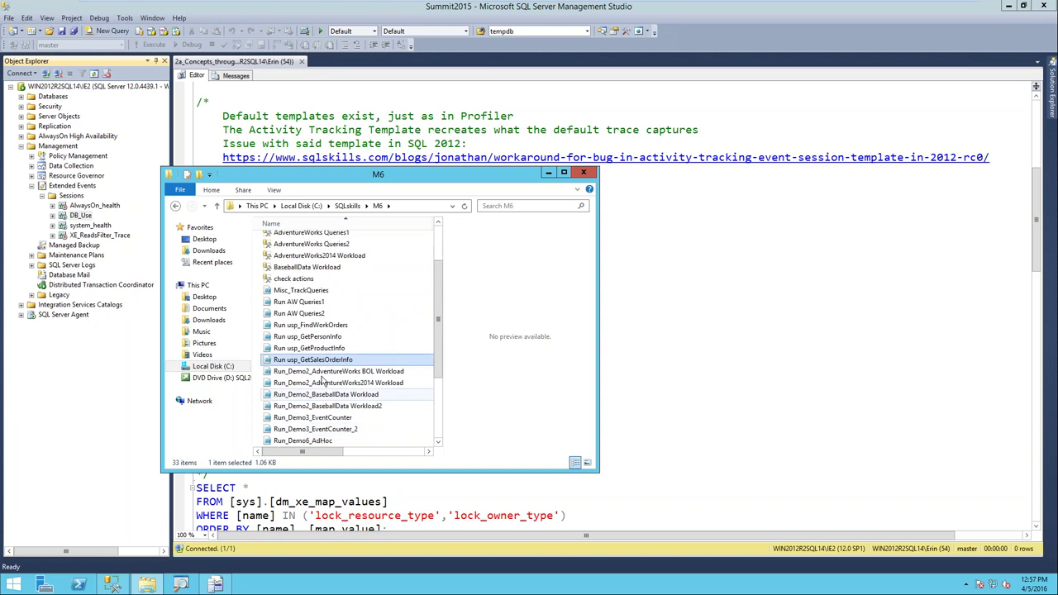
click(331, 371)
shift+click(326, 407)
right_click(340, 400)
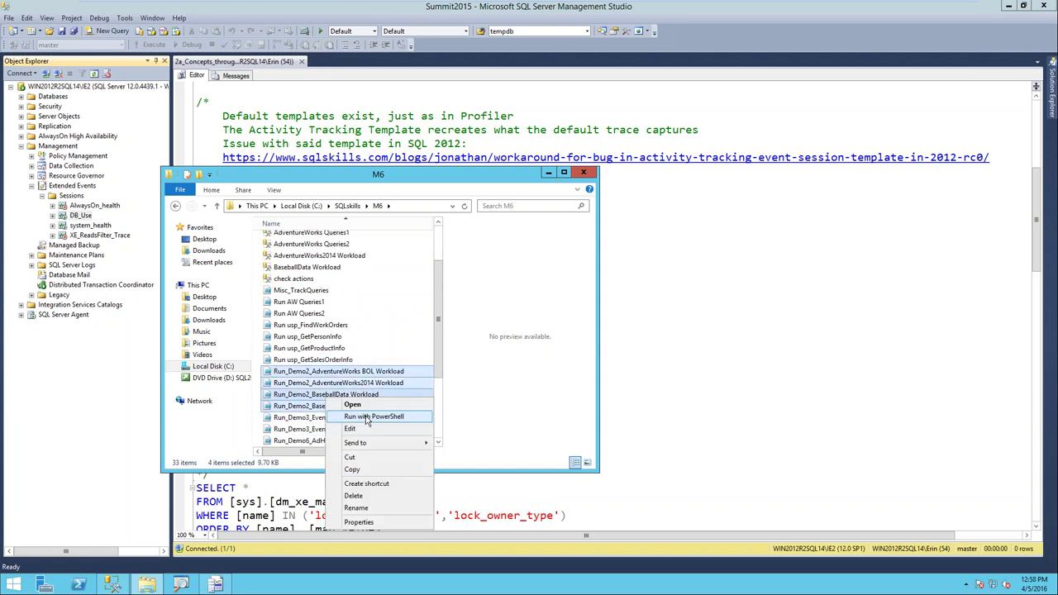
click(366, 418)
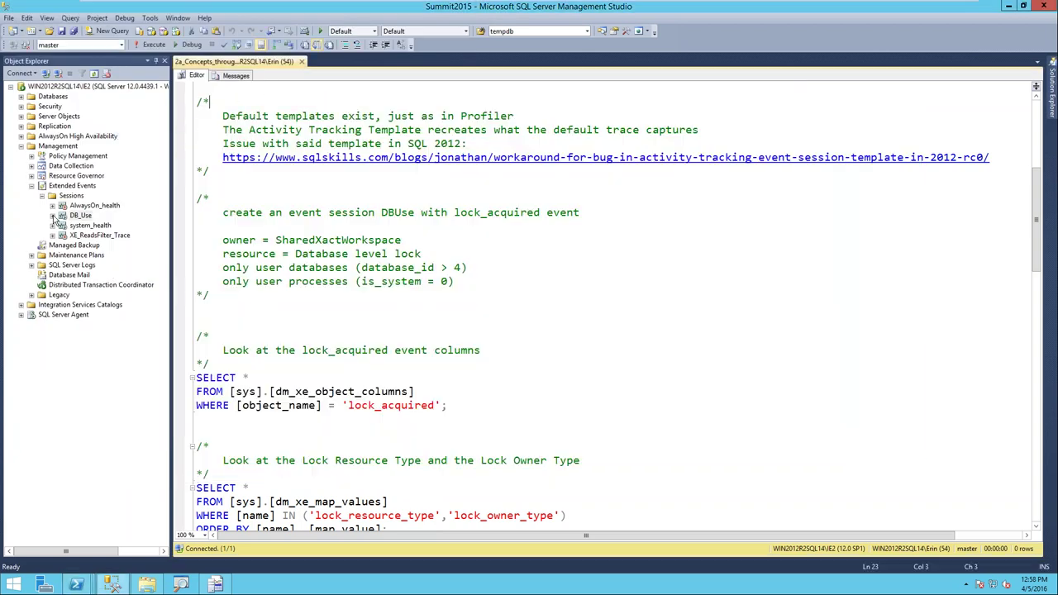
Expand the DB_Use session in Object Explorer and open its live data view.
click(53, 215)
click(82, 216)
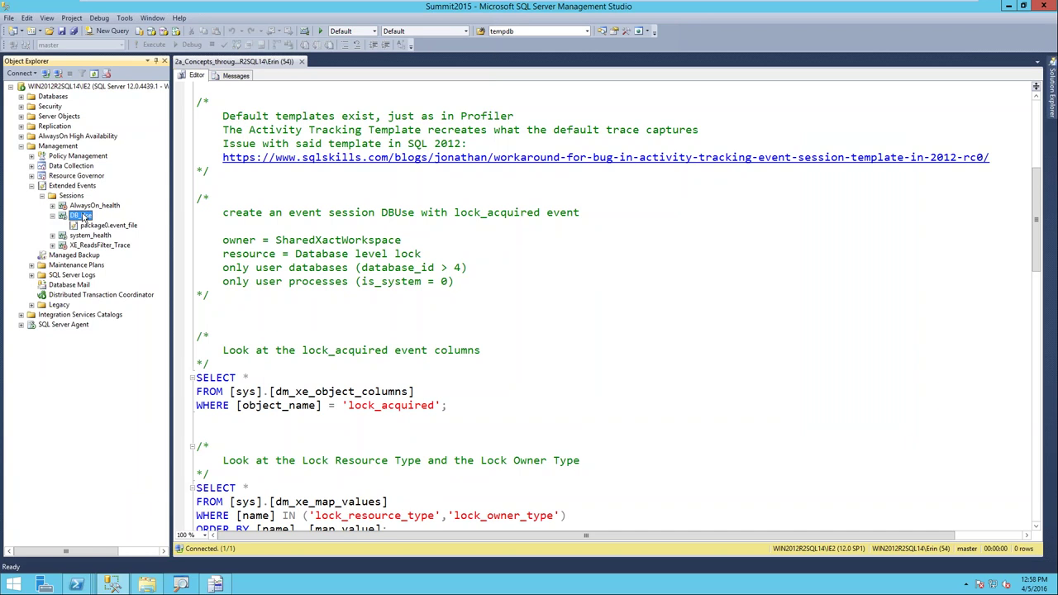
right_click(83, 216)
click(122, 245)
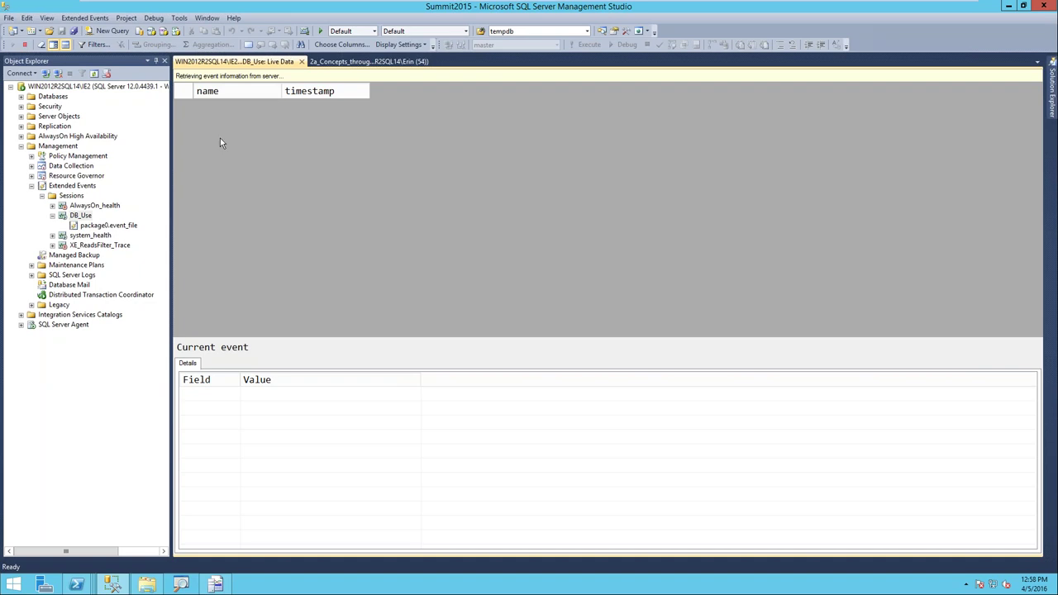
right_click(77, 217)
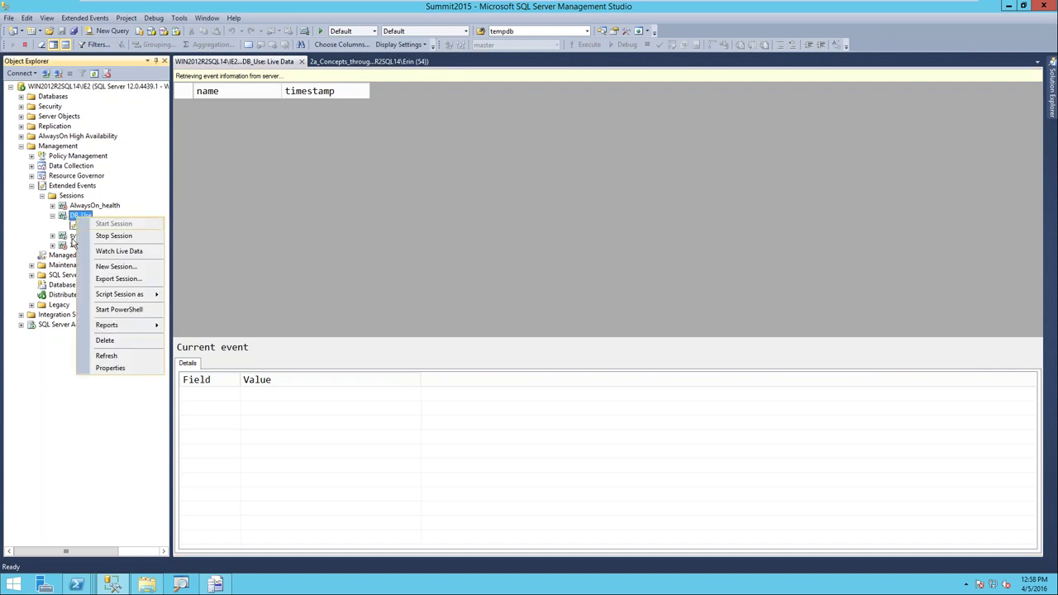
key(Escape)
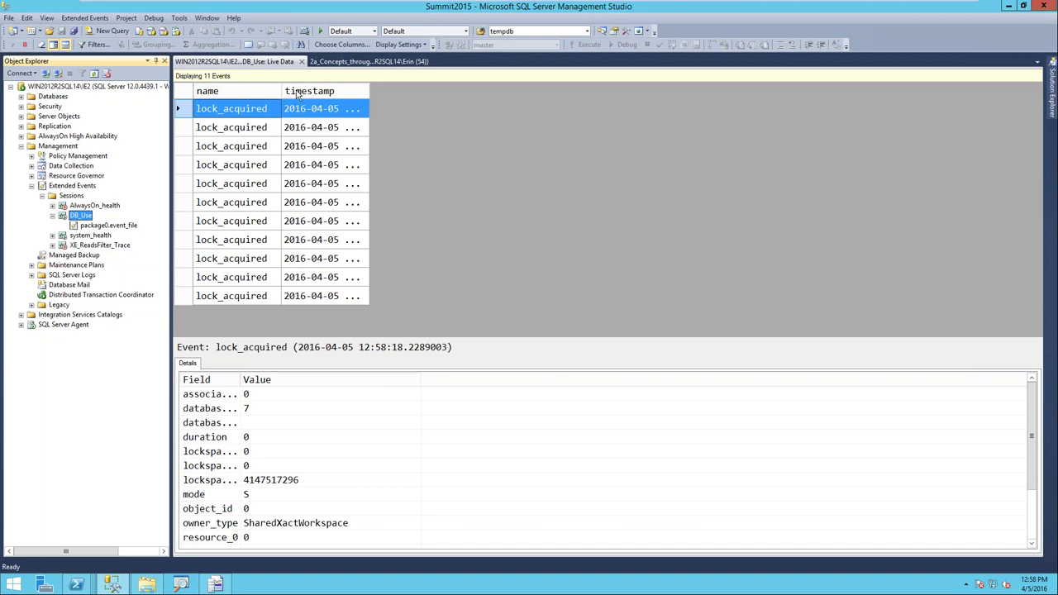
Add the database_id field of a lock_acquired event as a table column, and widen the database_id and timestamp columns.
click(328, 91)
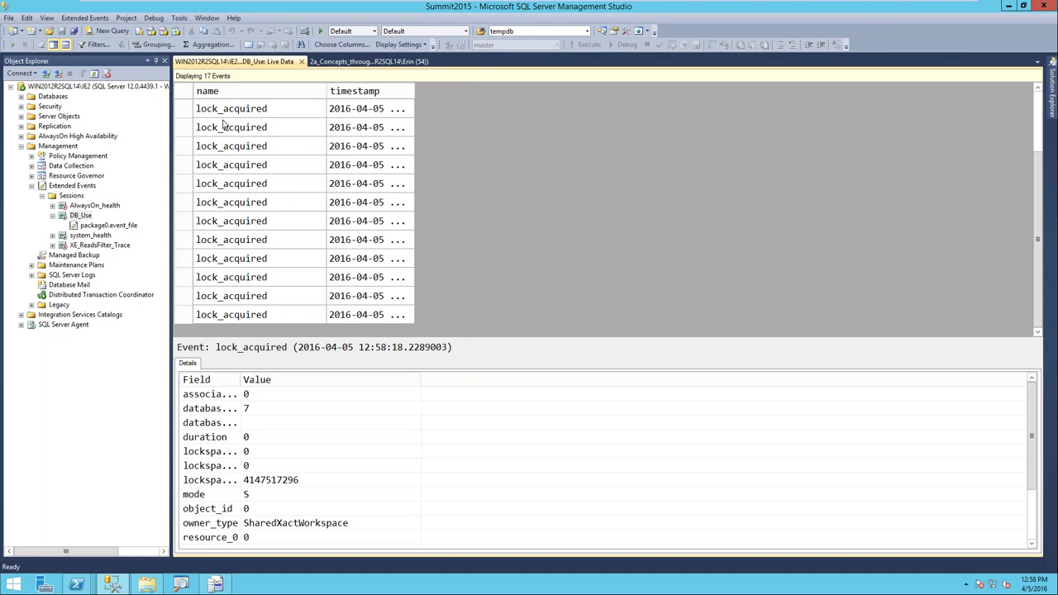
click(298, 115)
click(267, 408)
right_click(268, 408)
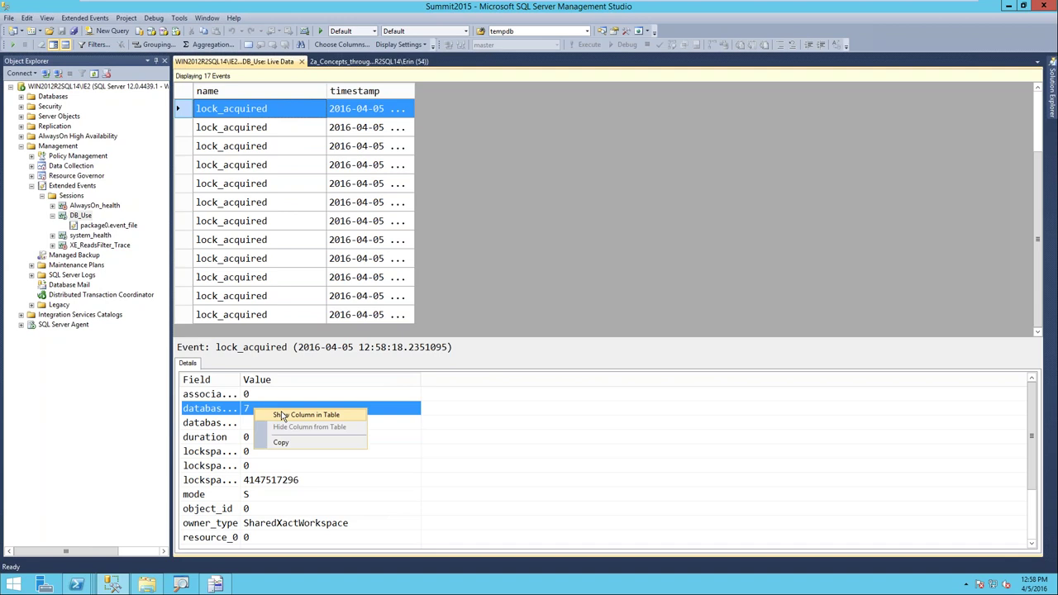
click(285, 413)
drag(423, 93, 529, 93)
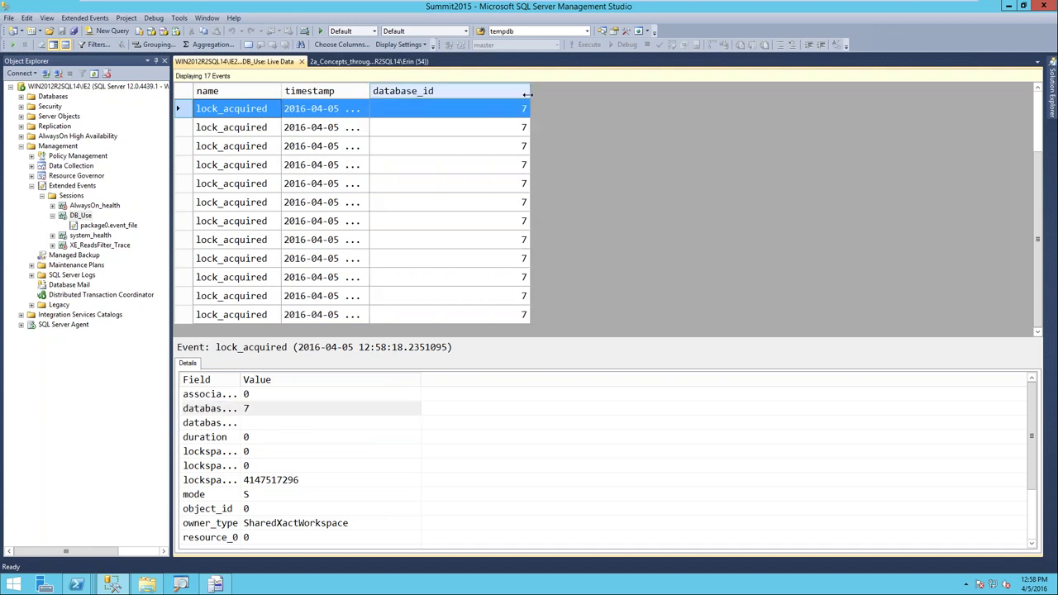
drag(370, 92, 406, 93)
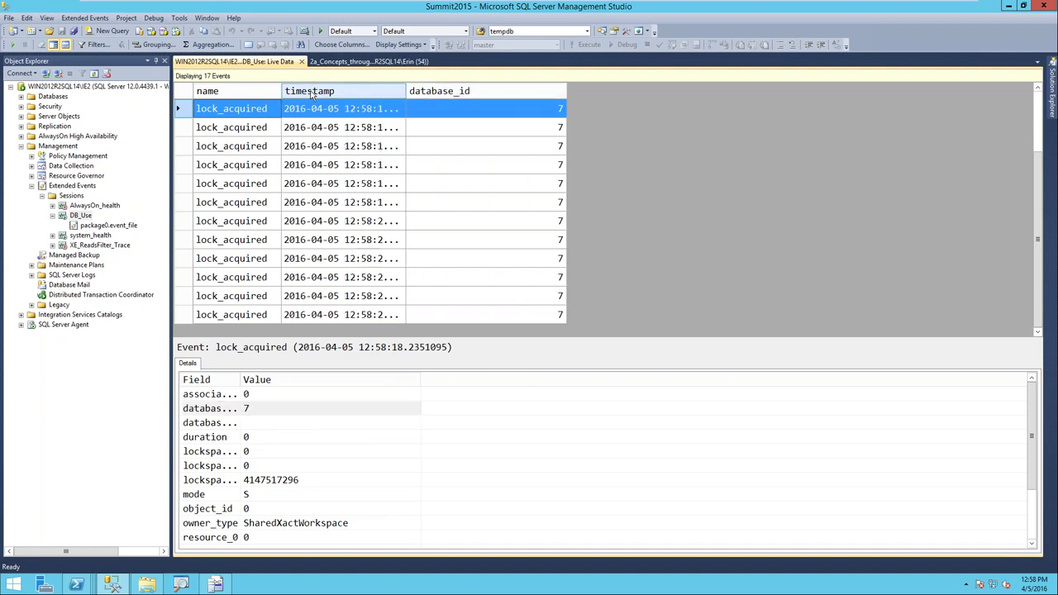
Group the captured events by database_id and expand the resulting group.
right_click(479, 92)
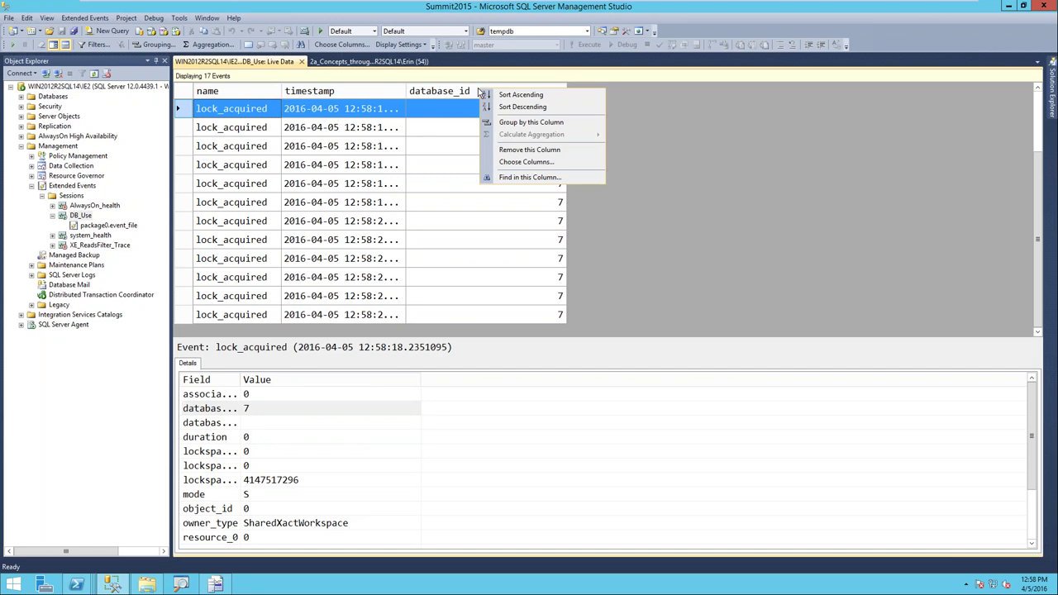
click(518, 124)
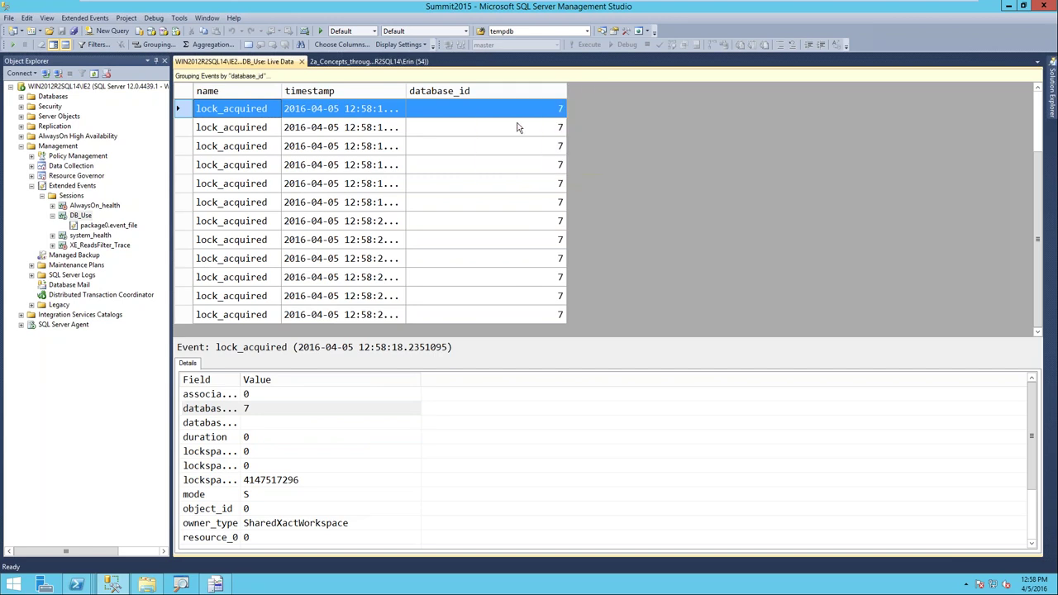
click(186, 111)
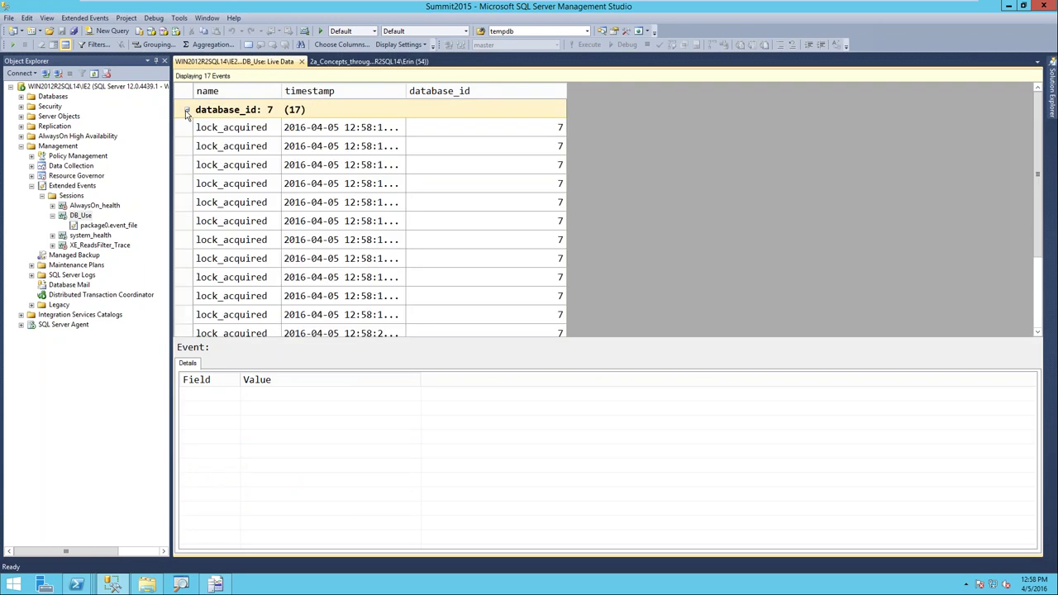
Select a lock_acquired event in the database_id group and add its duration field as a table column.
click(185, 110)
click(185, 111)
click(245, 148)
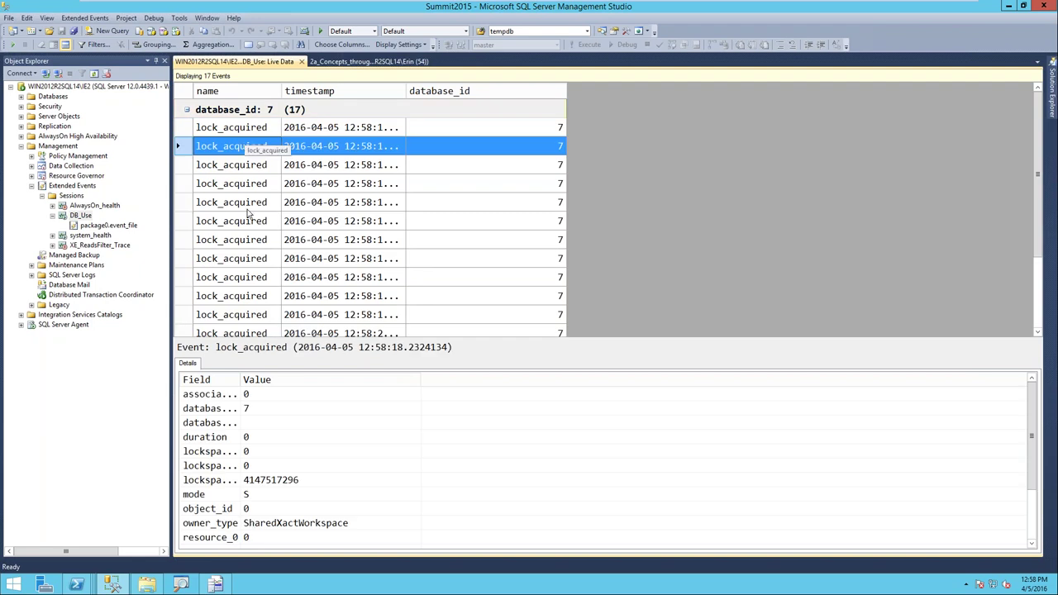
click(274, 509)
scroll(310, 483, down, 2)
scroll(311, 484, up, 2)
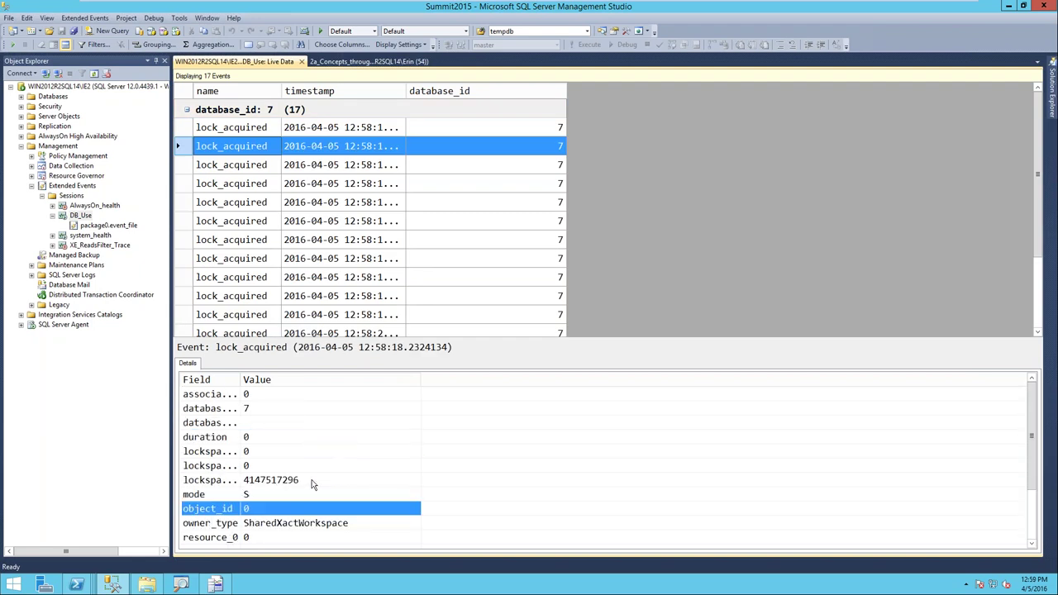
click(263, 438)
right_click(263, 438)
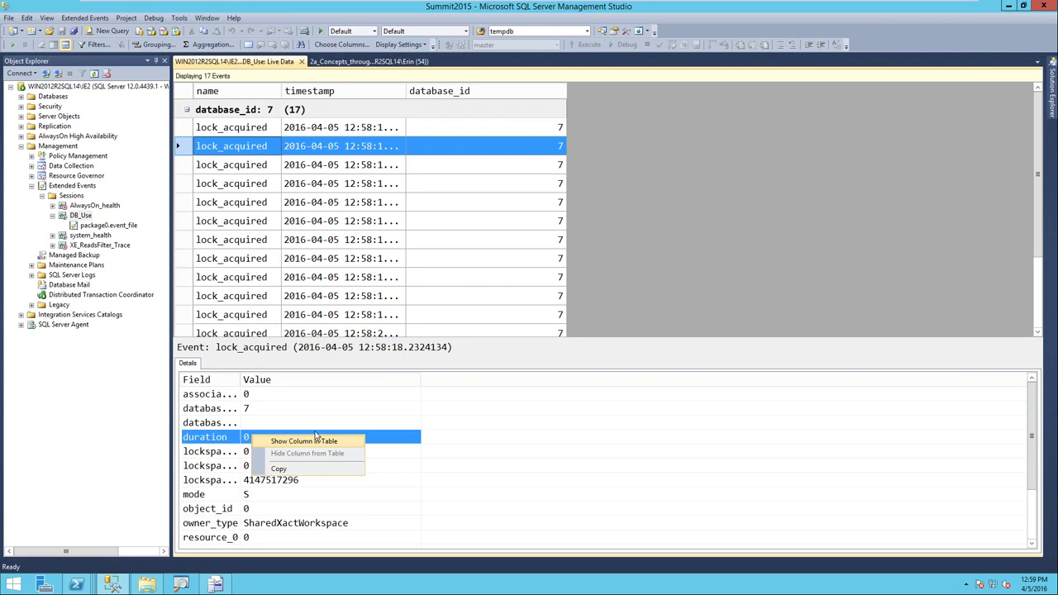
click(285, 445)
Calculate the MAX aggregation of the duration column for the events grouped by database_id.
right_click(566, 96)
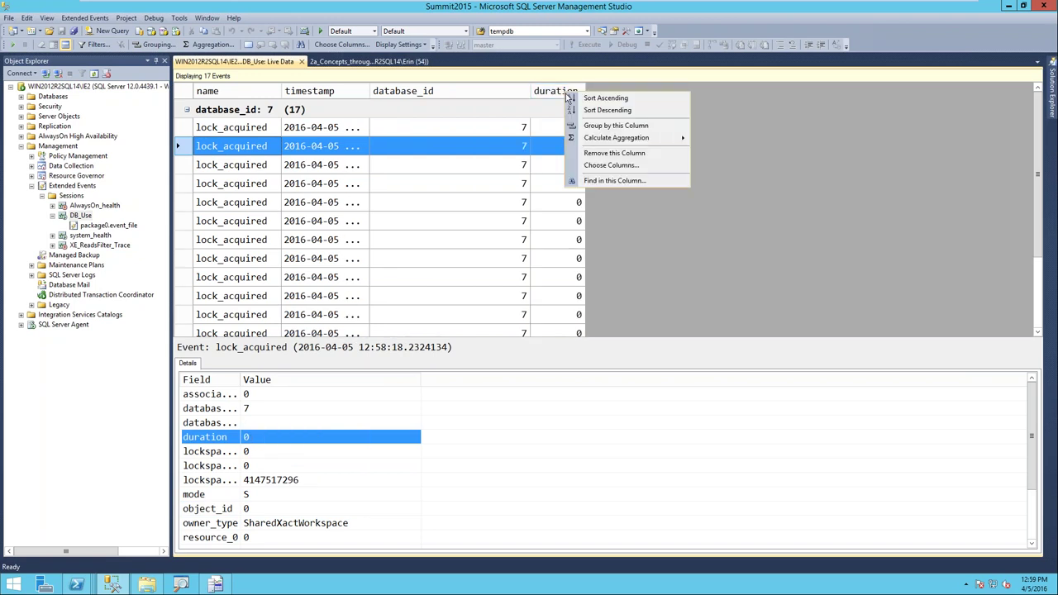
mouse_move(628, 138)
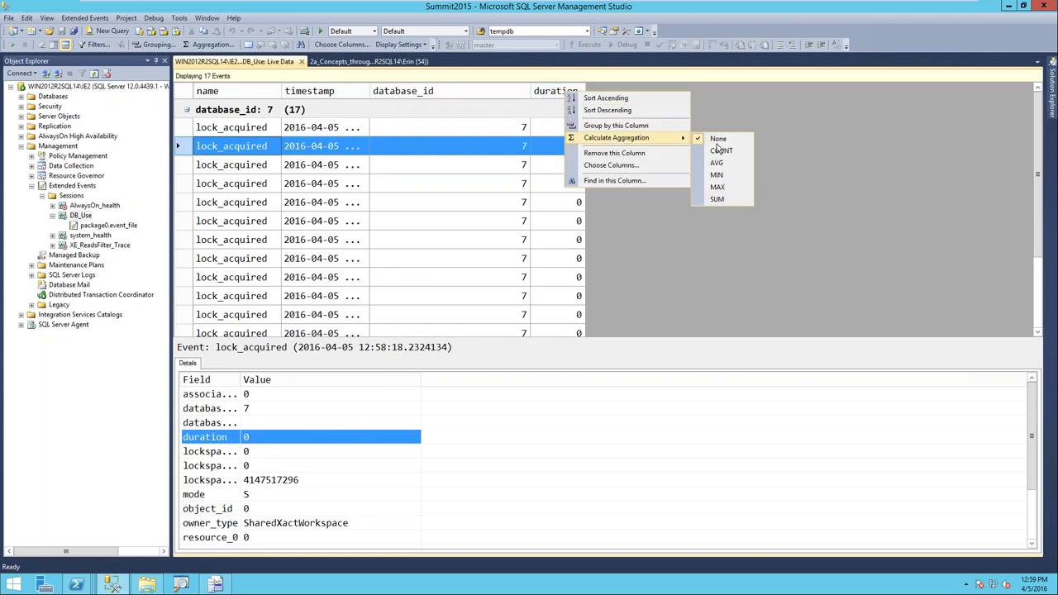
click(717, 187)
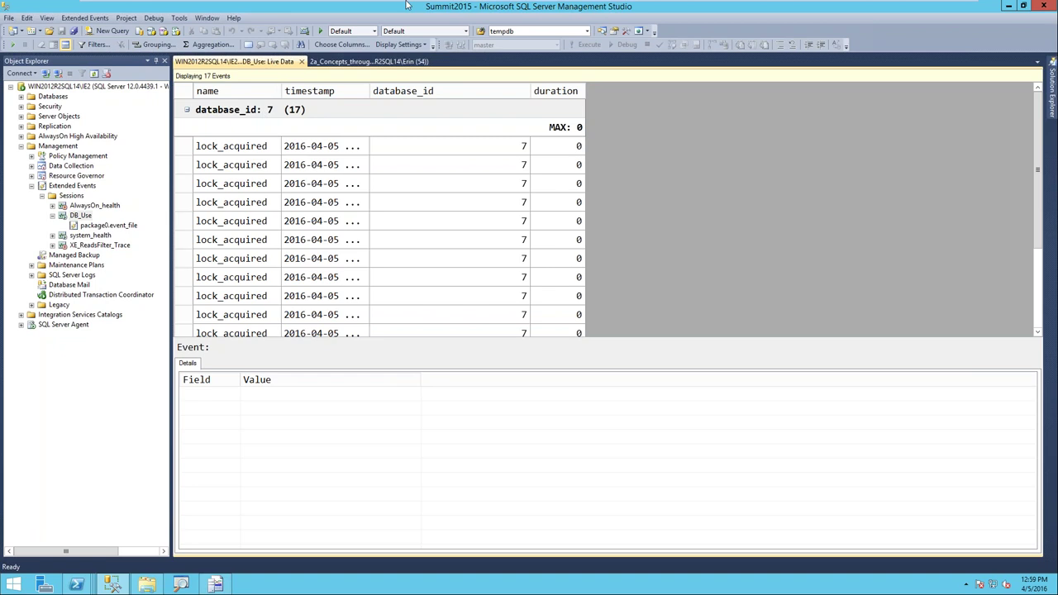
Collapse the DB_Use session, expand system_health in Object Explorer, and open the system_health session properties.
click(52, 215)
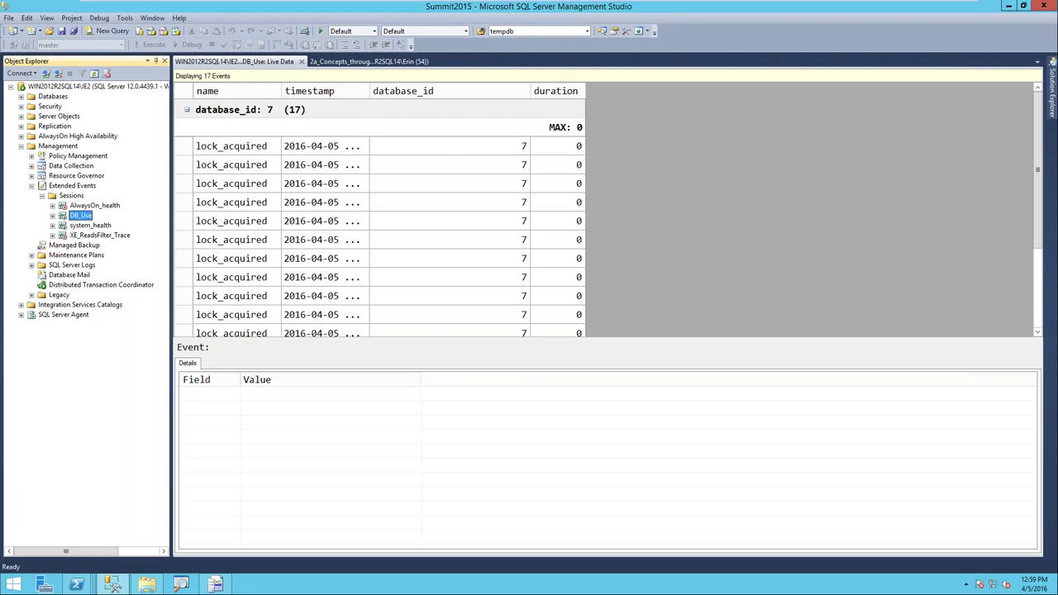
click(74, 226)
click(52, 226)
right_click(92, 228)
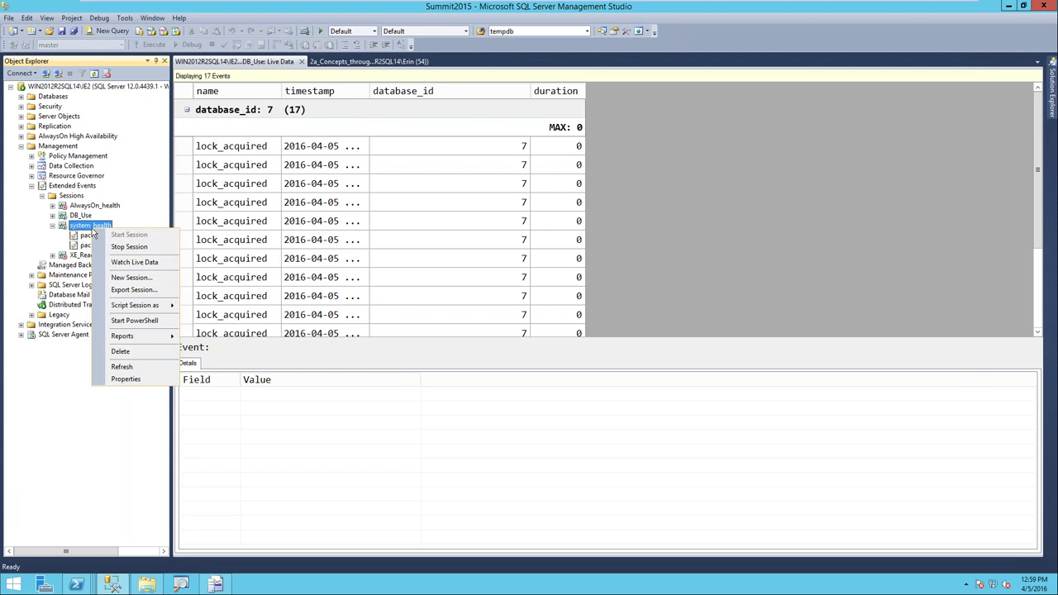
click(128, 379)
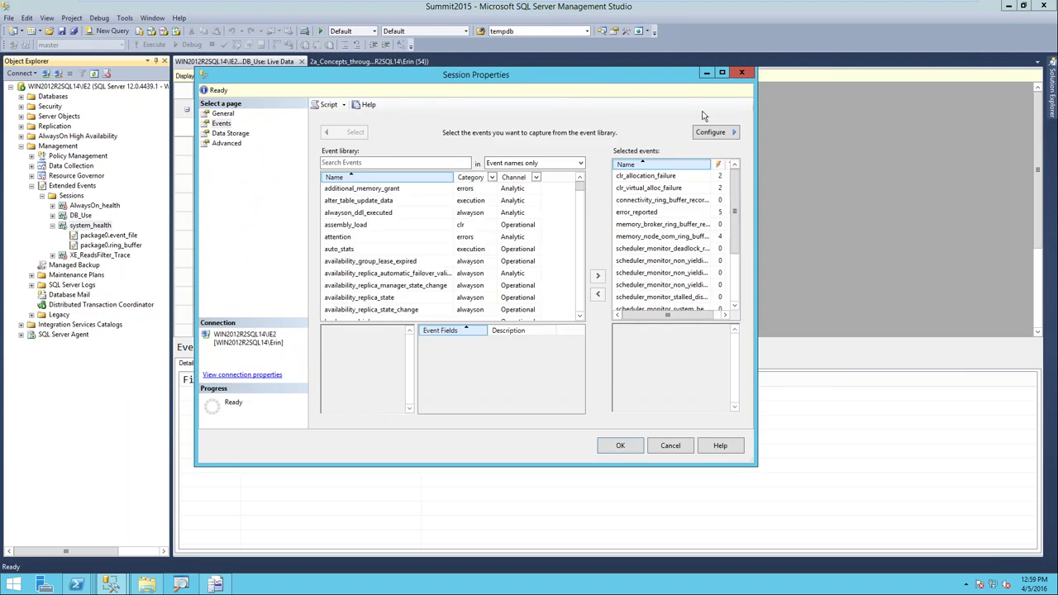
Examine the global fields configured for system_health's xml_deadlock_report and wait_info events, and close the properties without saving.
click(708, 135)
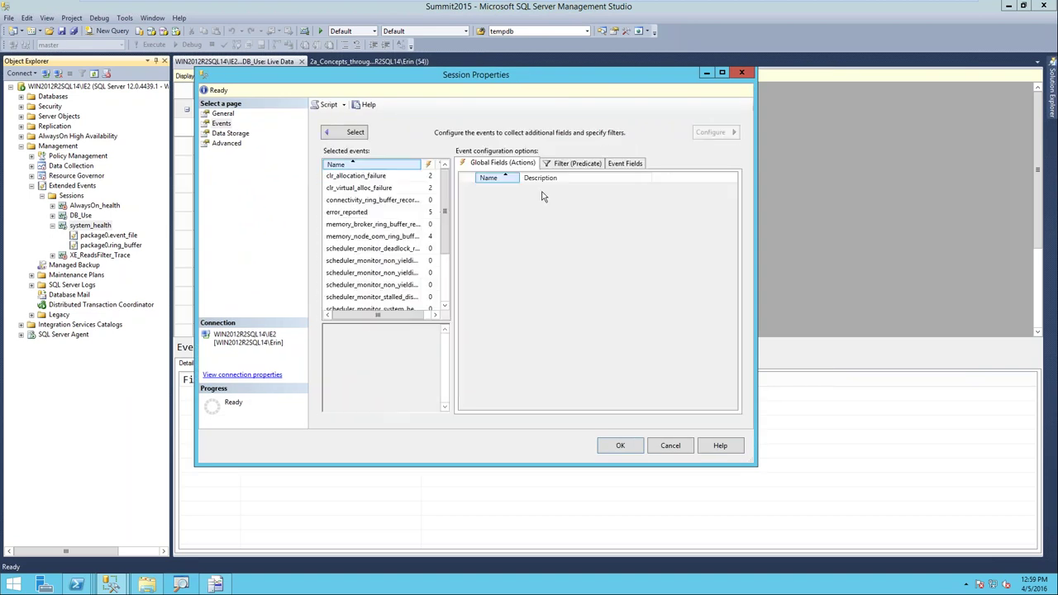
click(446, 229)
click(348, 301)
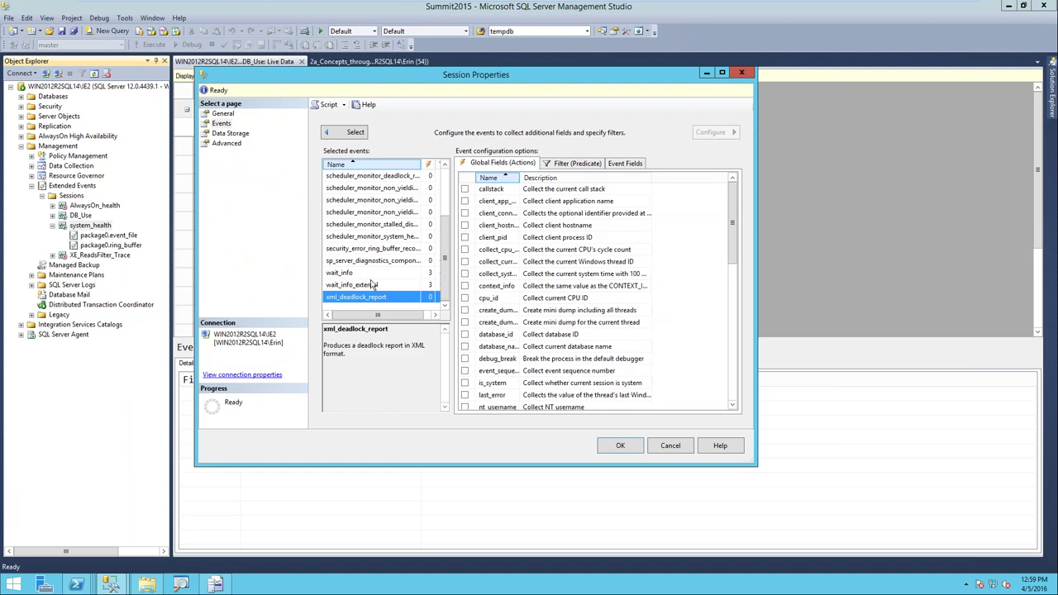
click(355, 274)
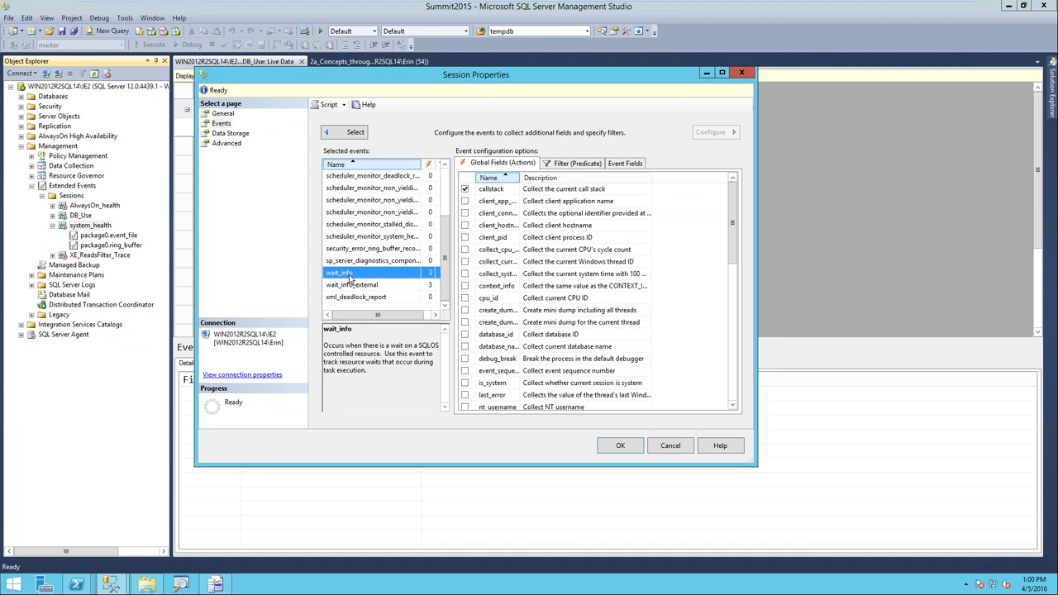
click(670, 446)
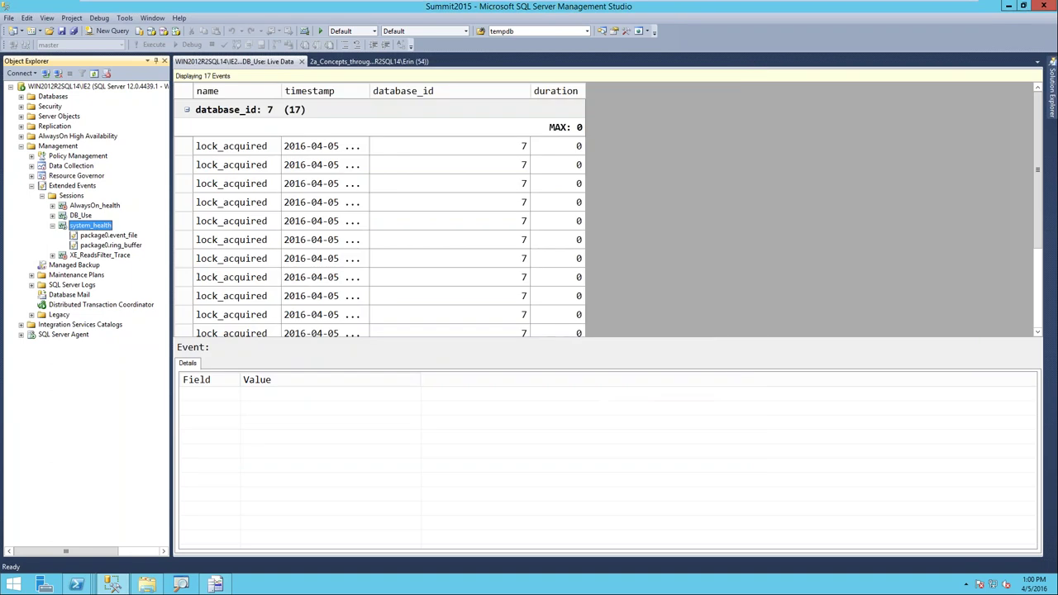
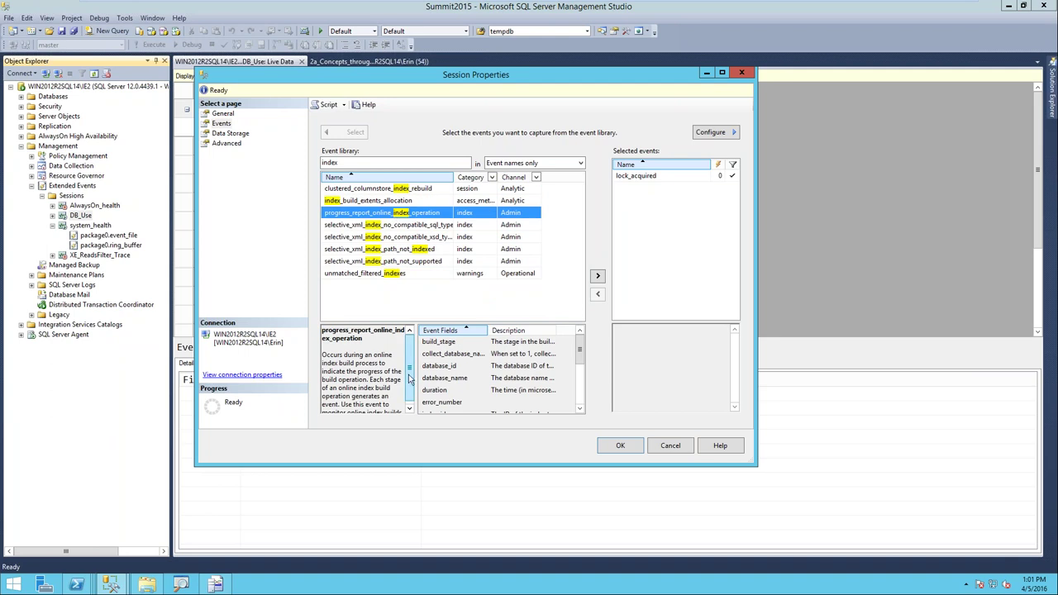
Read the rest of the progress_report_online_index_operation event's description in the DB_Use session properties.
scroll(408, 383, down, 1)
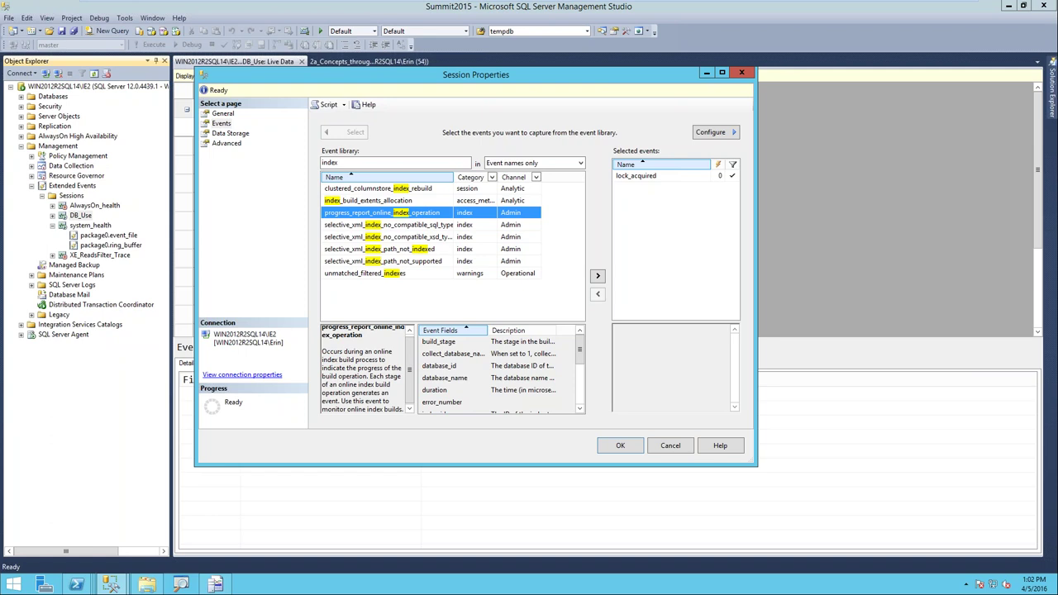
Switch to SQL Server Profiler and open the Import Performance Data file selection for the RemoteUG.trc trace.
click(215, 584)
click(21, 18)
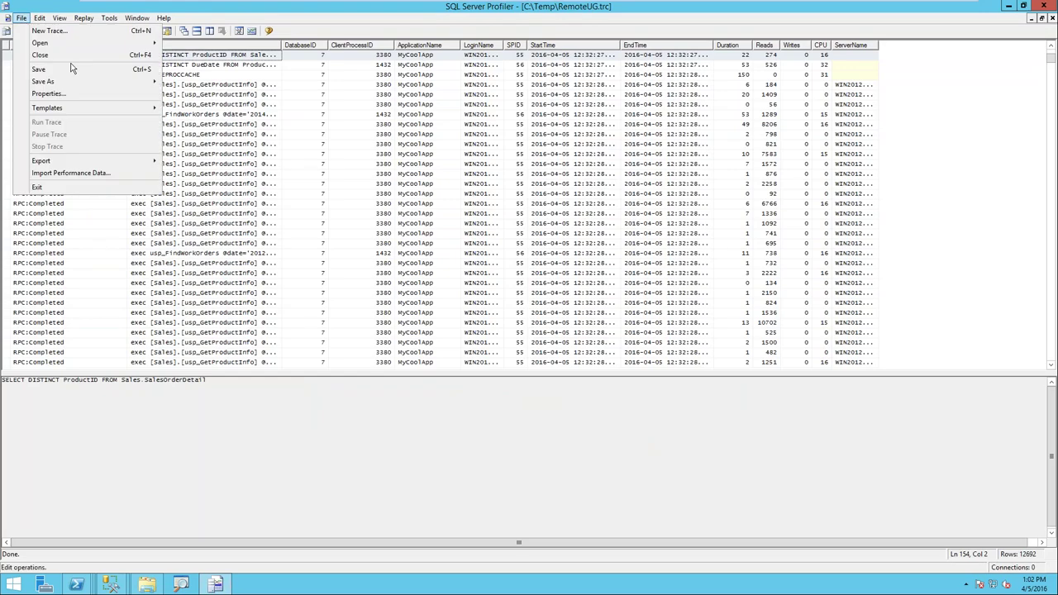
click(73, 174)
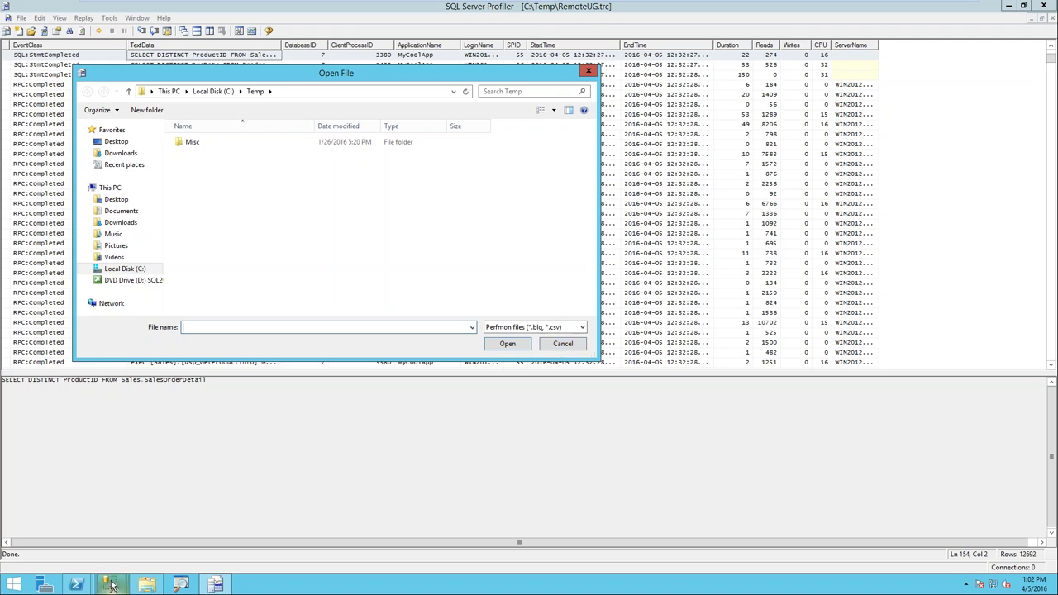
Switch to SQL Server Management Studio to cancel the DB_Use session properties, and cancel Profiler's performance data import.
mouse_move(112, 585)
click(157, 528)
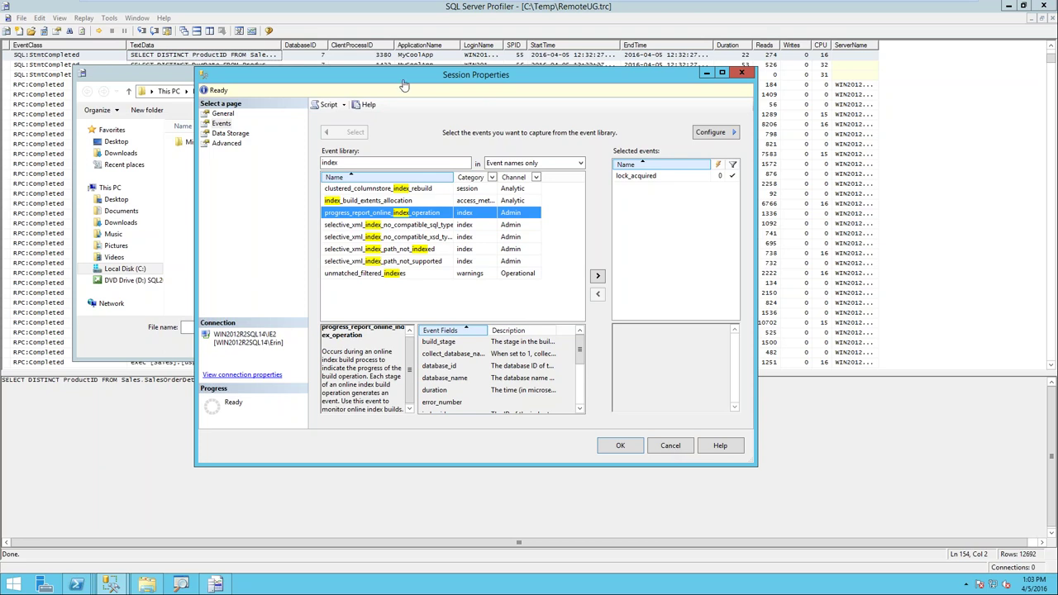
click(686, 447)
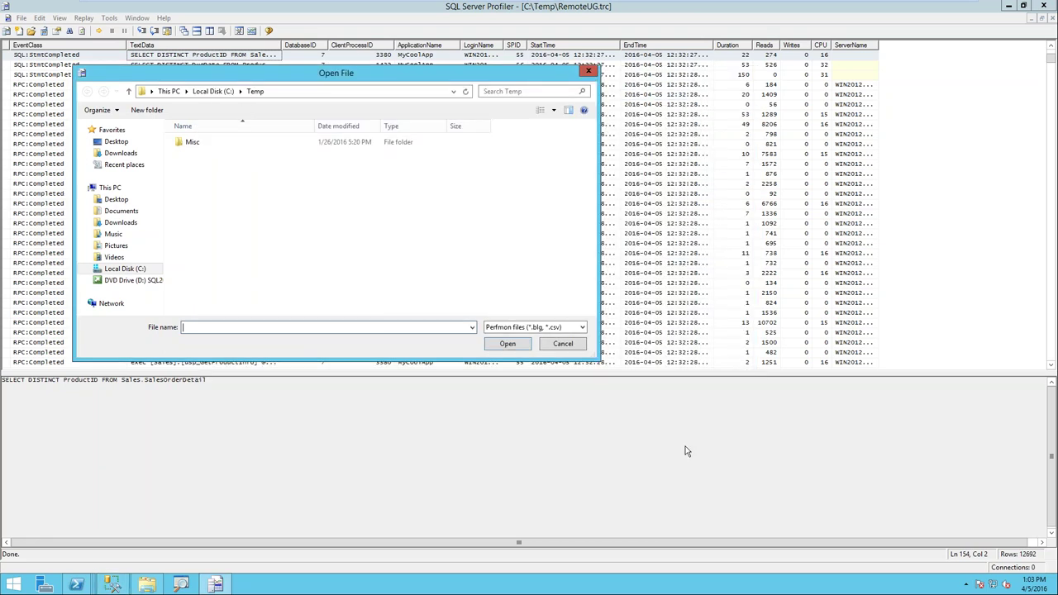
click(565, 343)
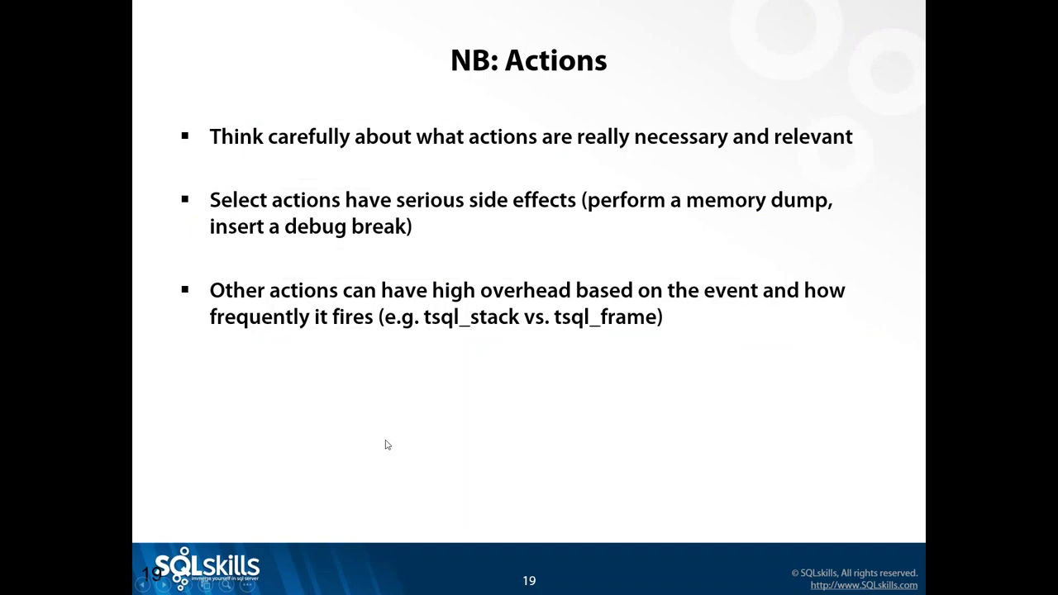
In the PowerPoint presentation, advance the slide show from "NB: Actions" to "Target Practice" and end the show.
key(Right)
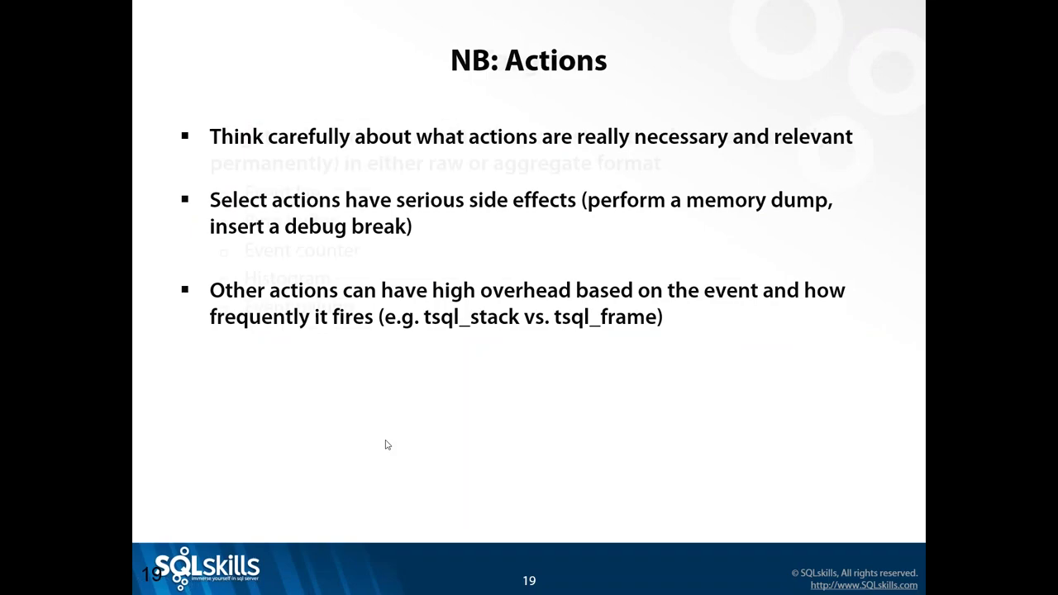
key(Right)
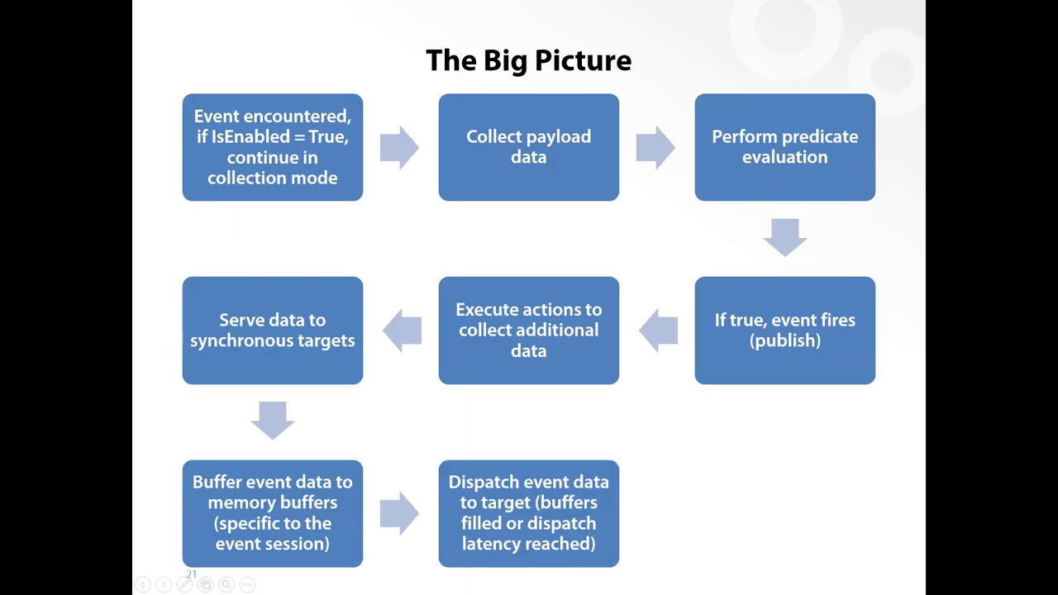
key(Right)
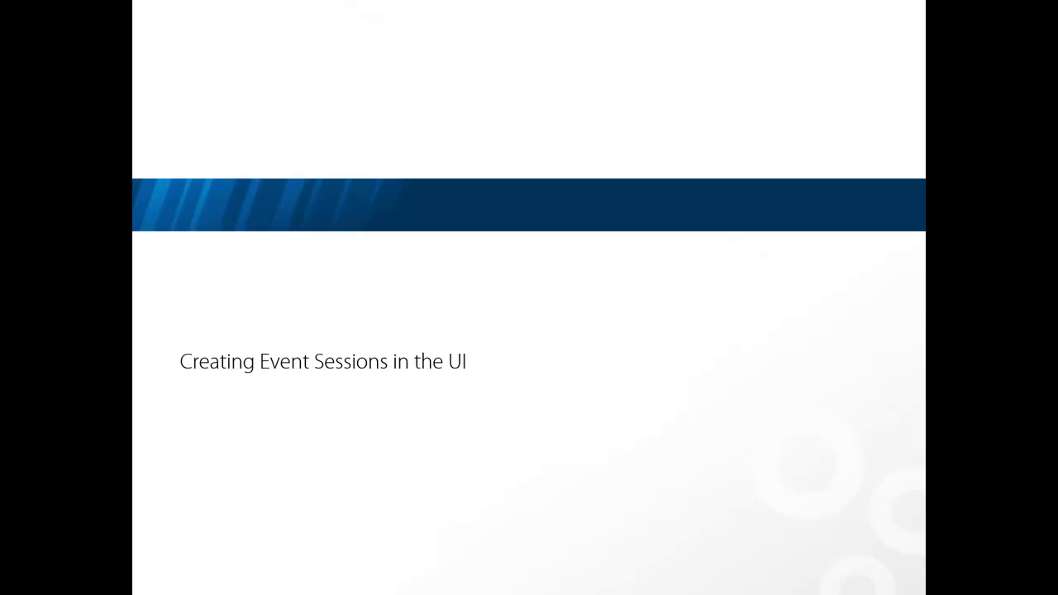
key(Right)
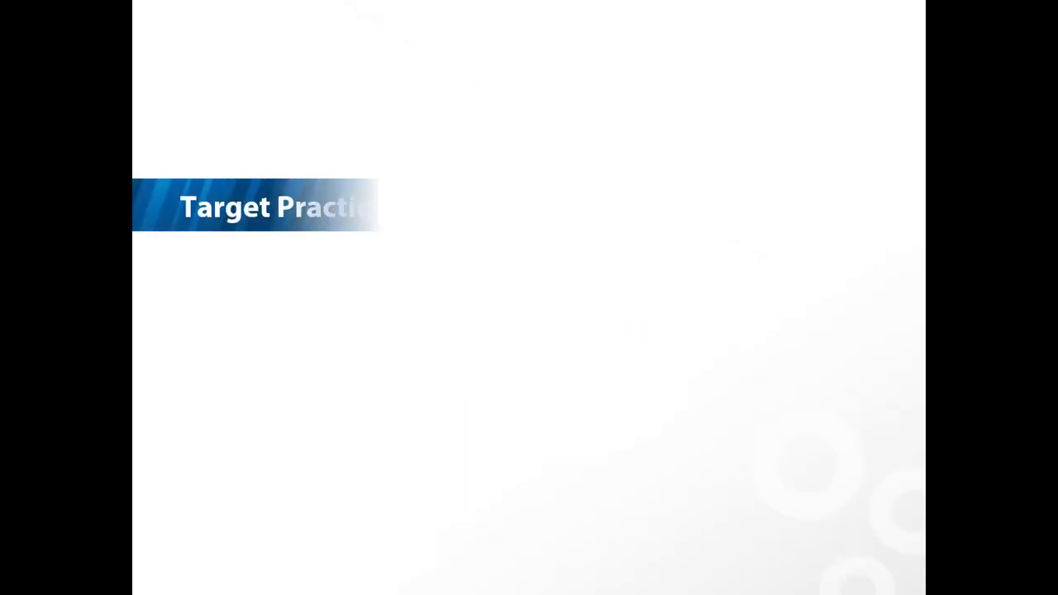
key(Escape)
Go to slide 30, "Performance must still be considered", and start the slide show from it.
scroll(78, 437, down, 8)
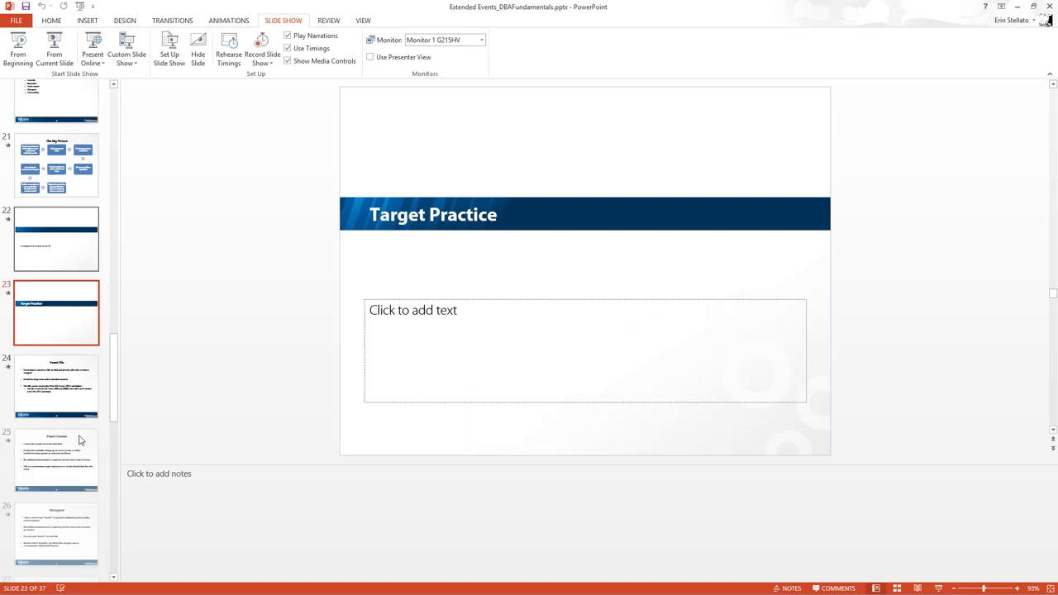
scroll(75, 444, down, 2)
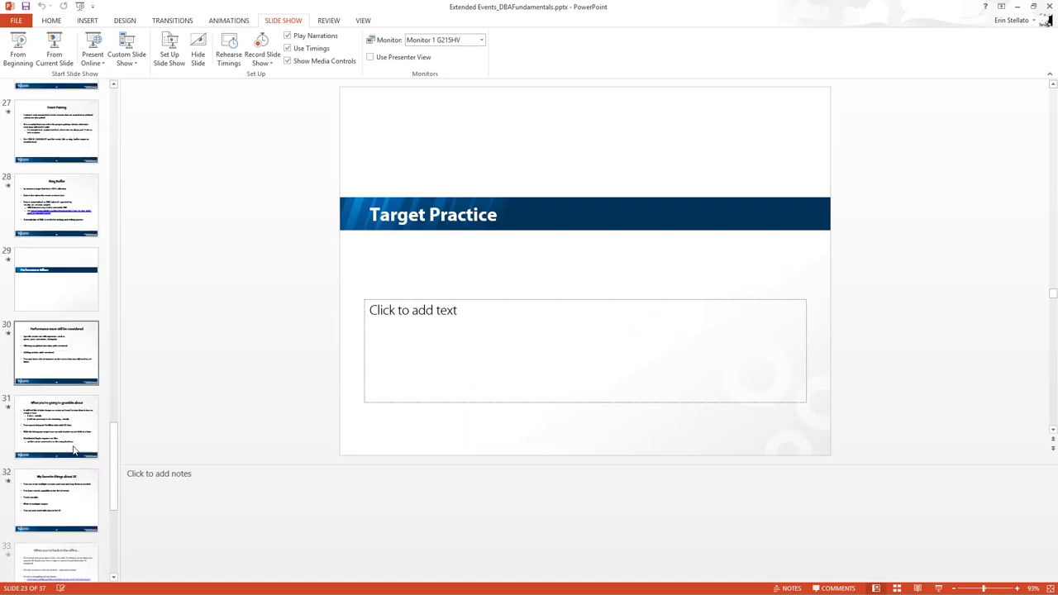
click(79, 357)
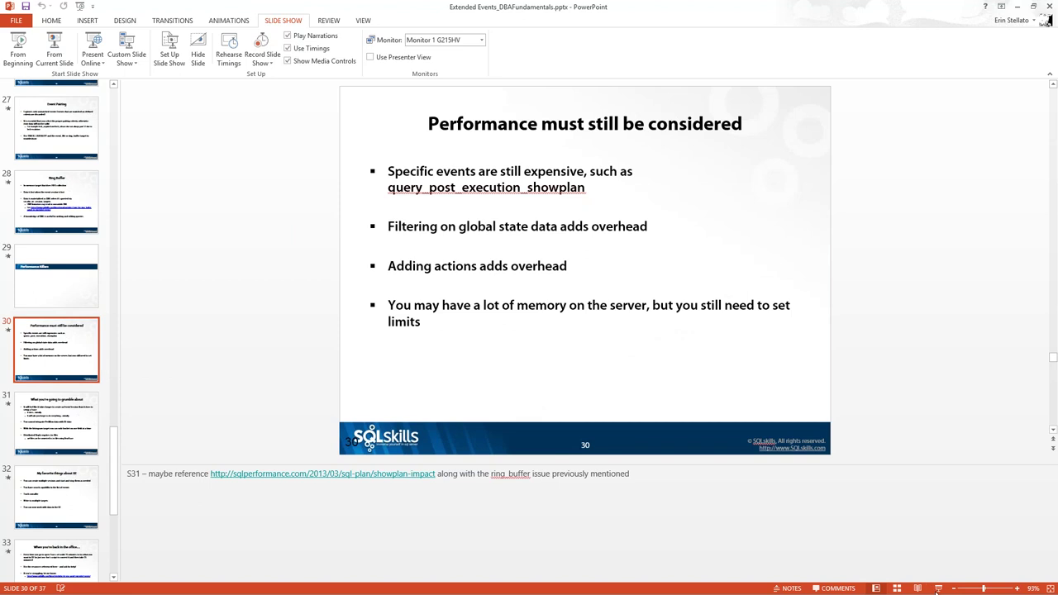
key(shift+F5)
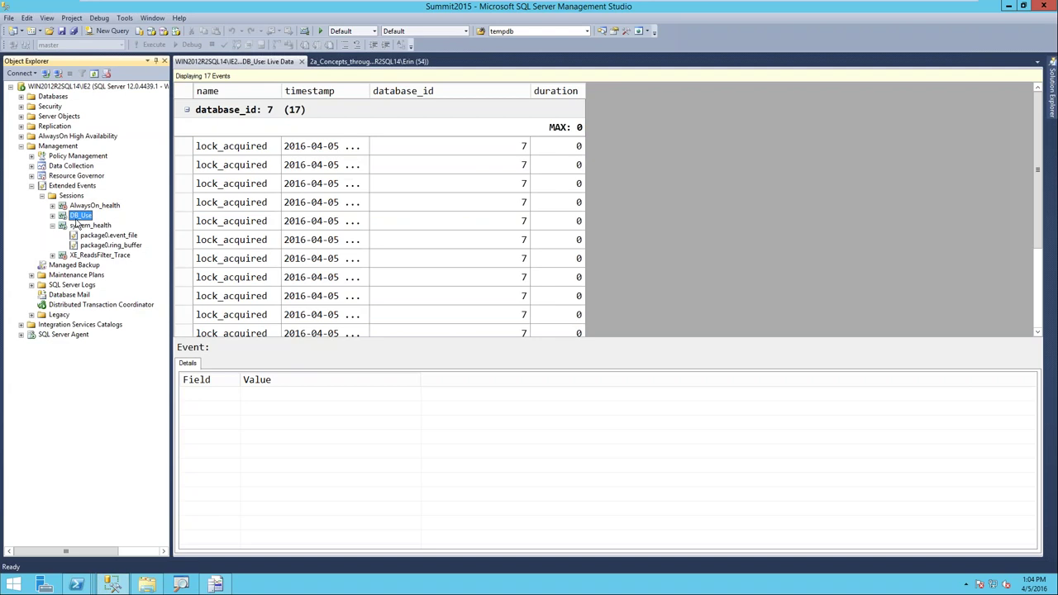
In SQL Server Management Studio, open the DB_Use properties, search the event library for showplan, and read the query_post_execution_showplan description.
right_click(80, 215)
click(110, 370)
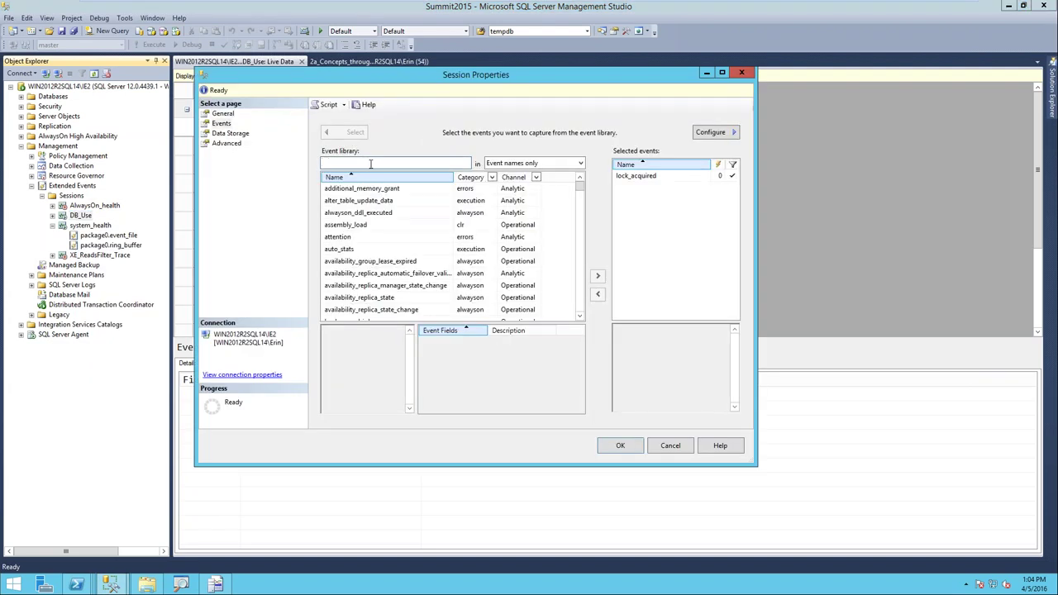
click(370, 164)
text(showplan)
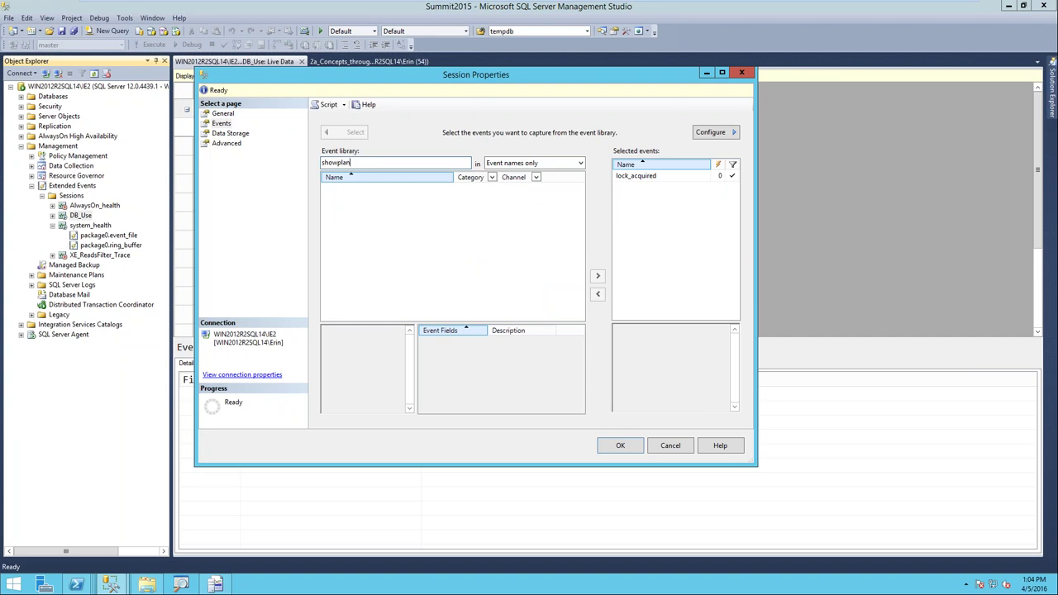
click(359, 201)
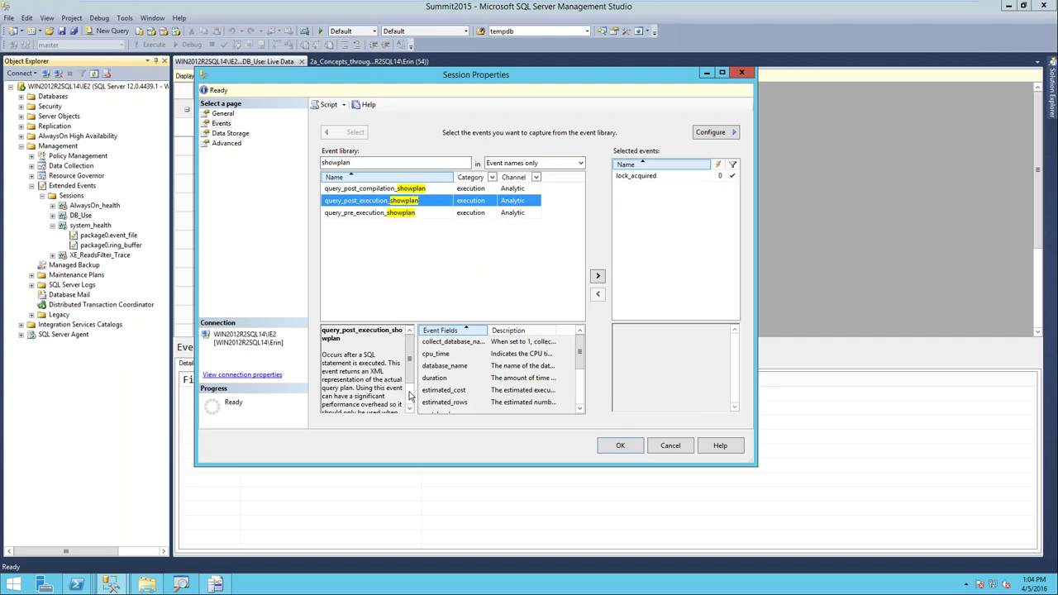
scroll(409, 396, down, 1)
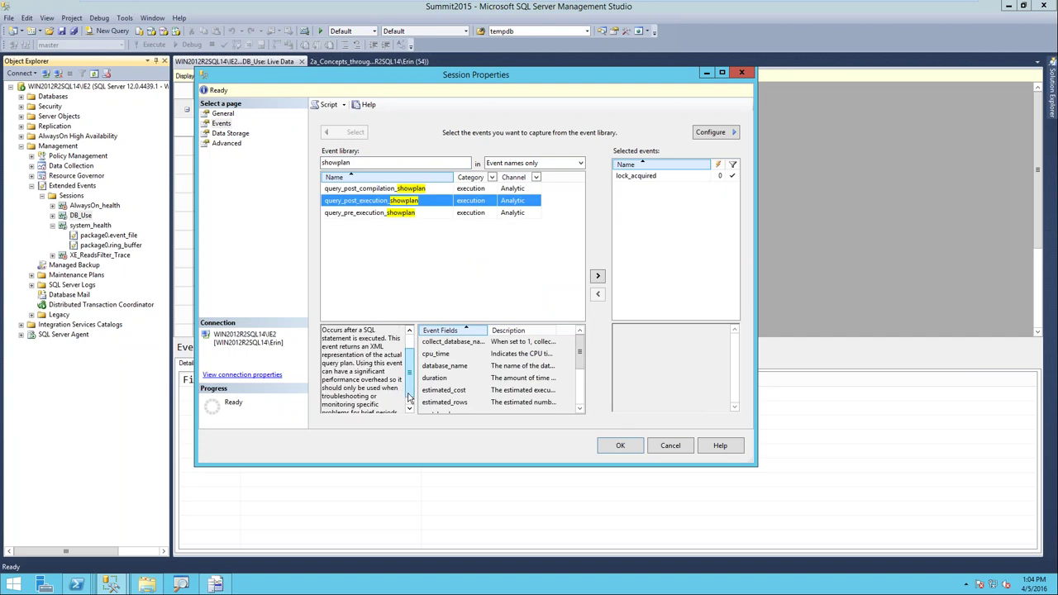